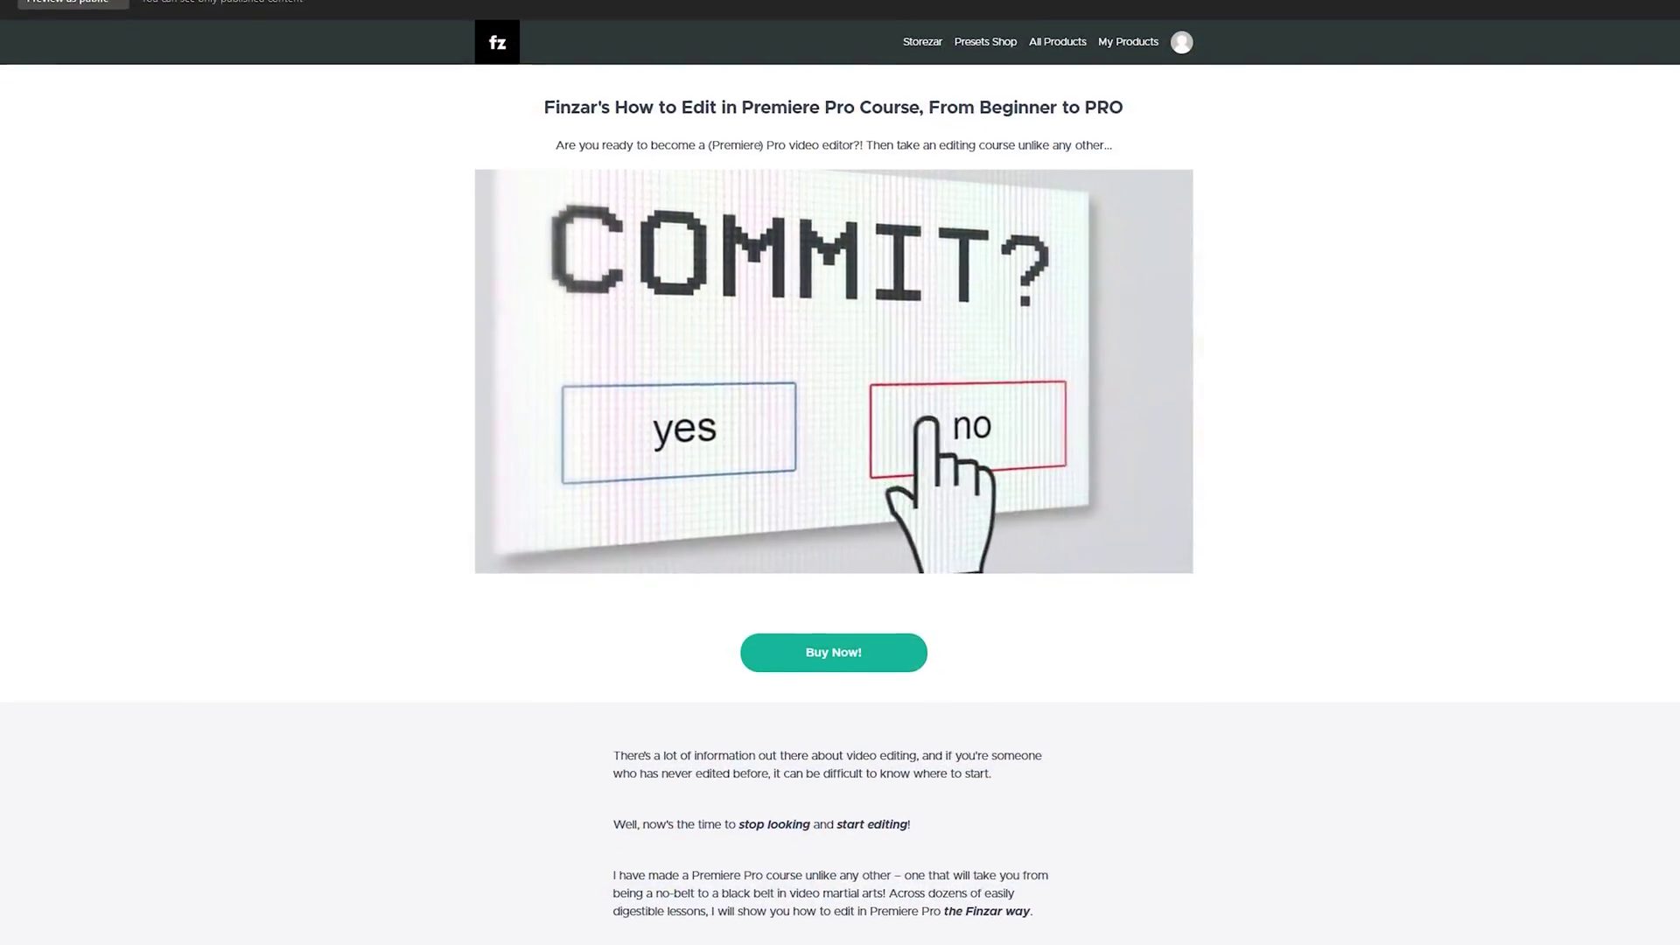
# - Scroll the Finzar Premiere Pro course page past the Curriculum to the Outro and What You Get section
pyautogui.scroll(-8, 840, 490)
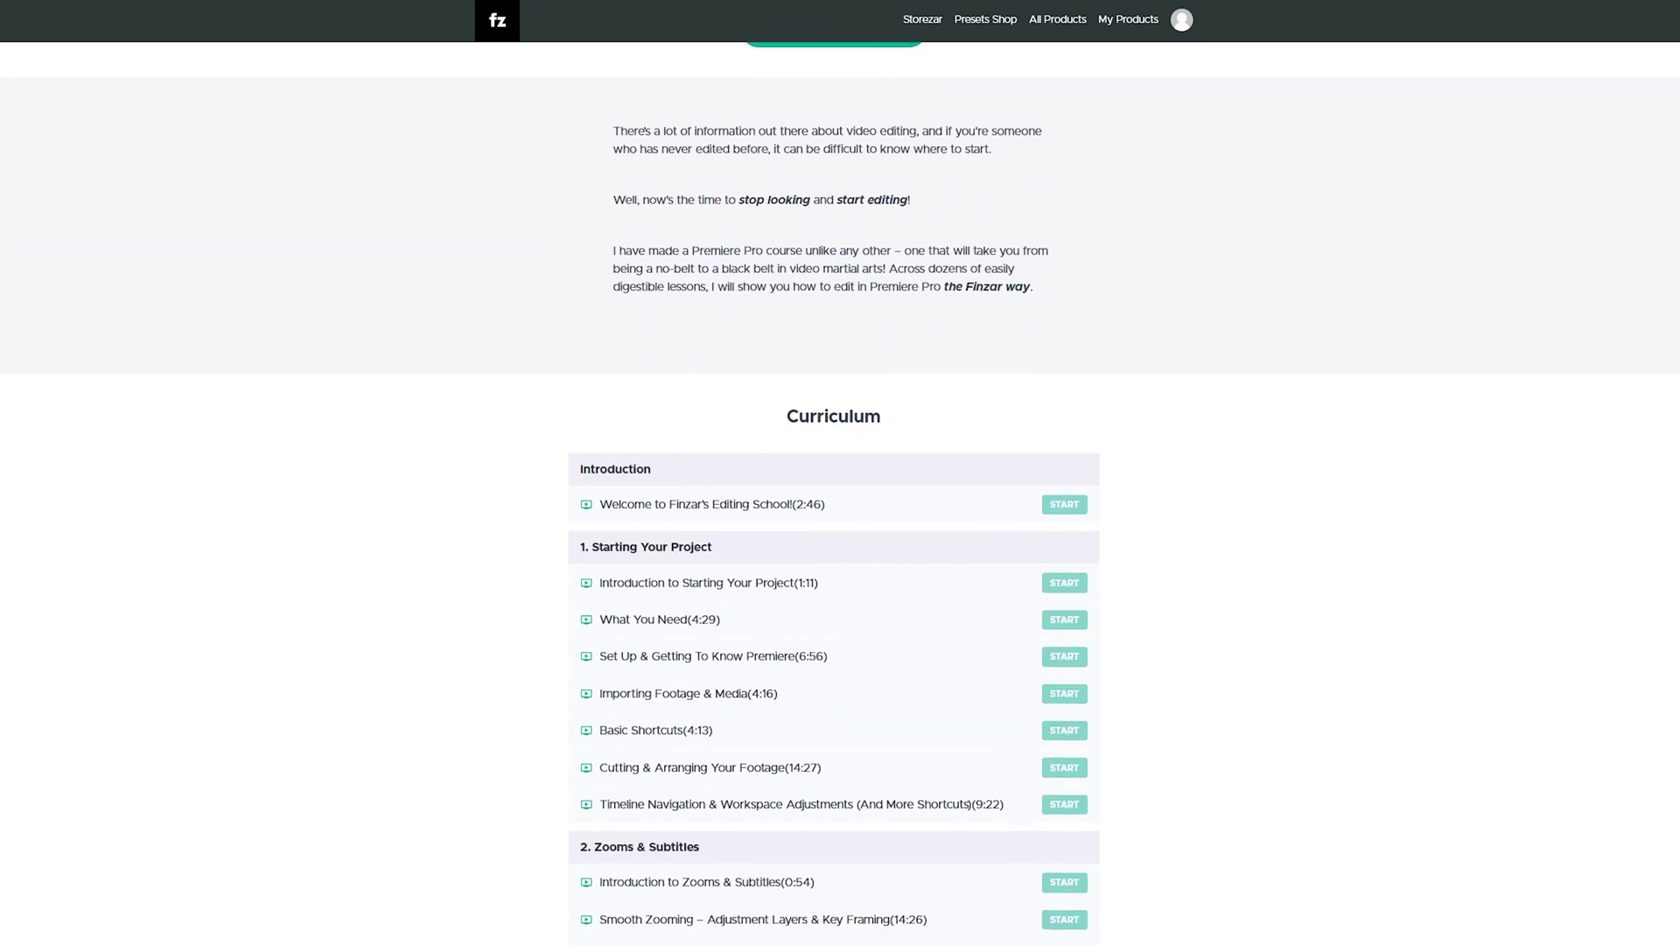
pyautogui.scroll(-7, 840, 490)
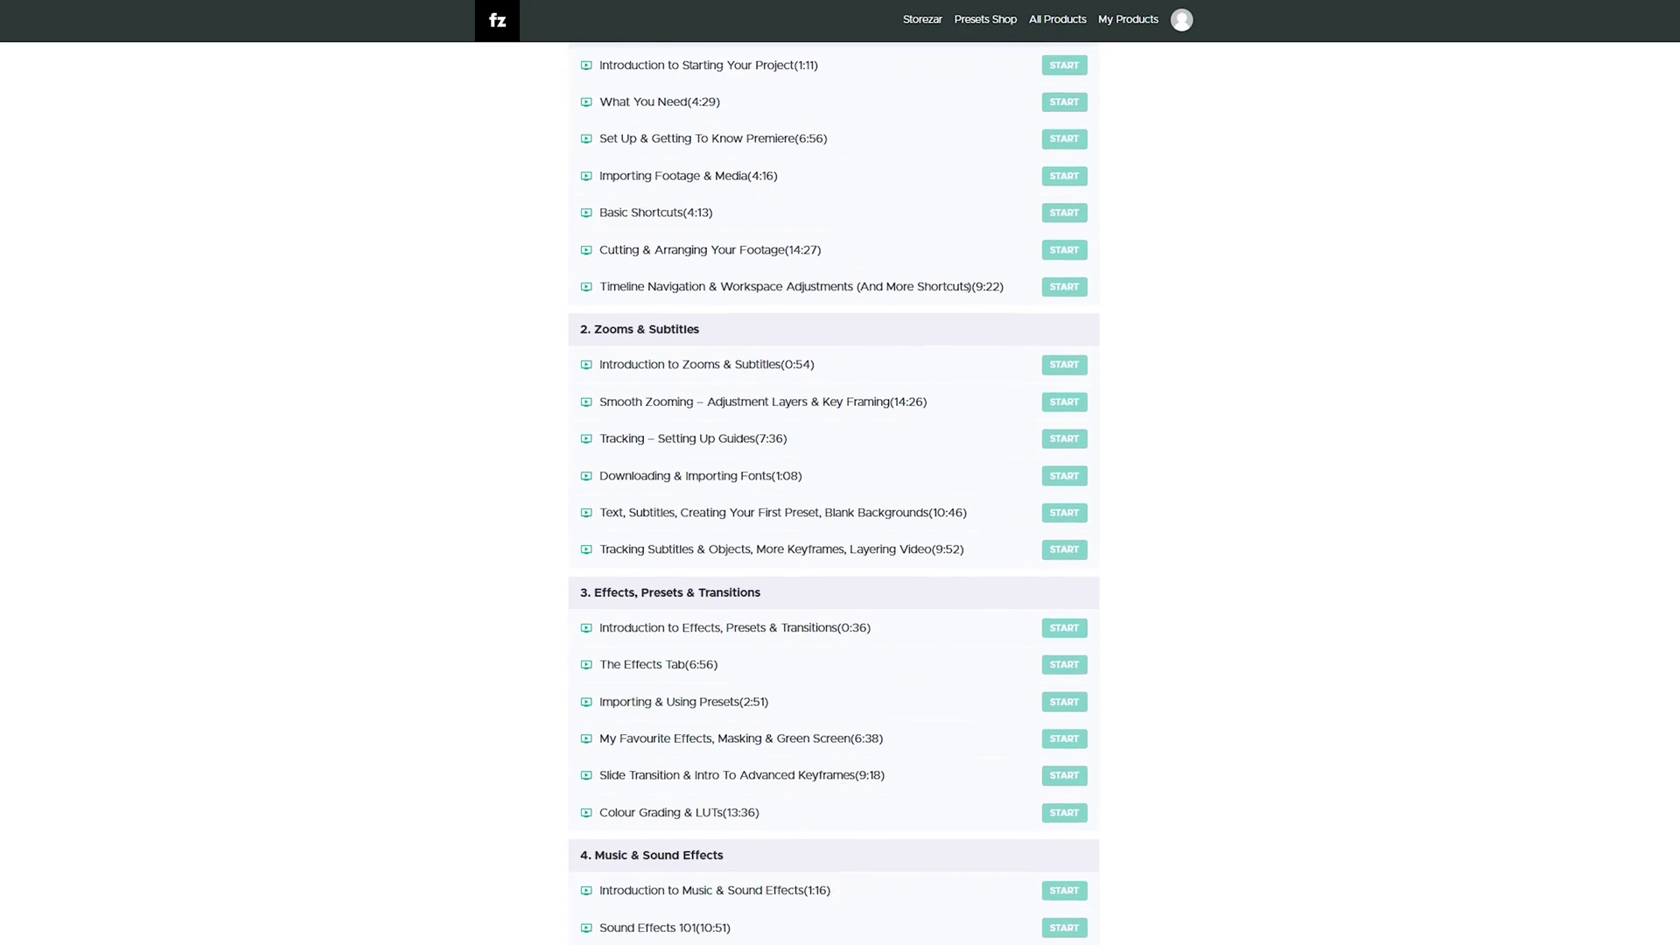
pyautogui.scroll(-5, 1468, 521)
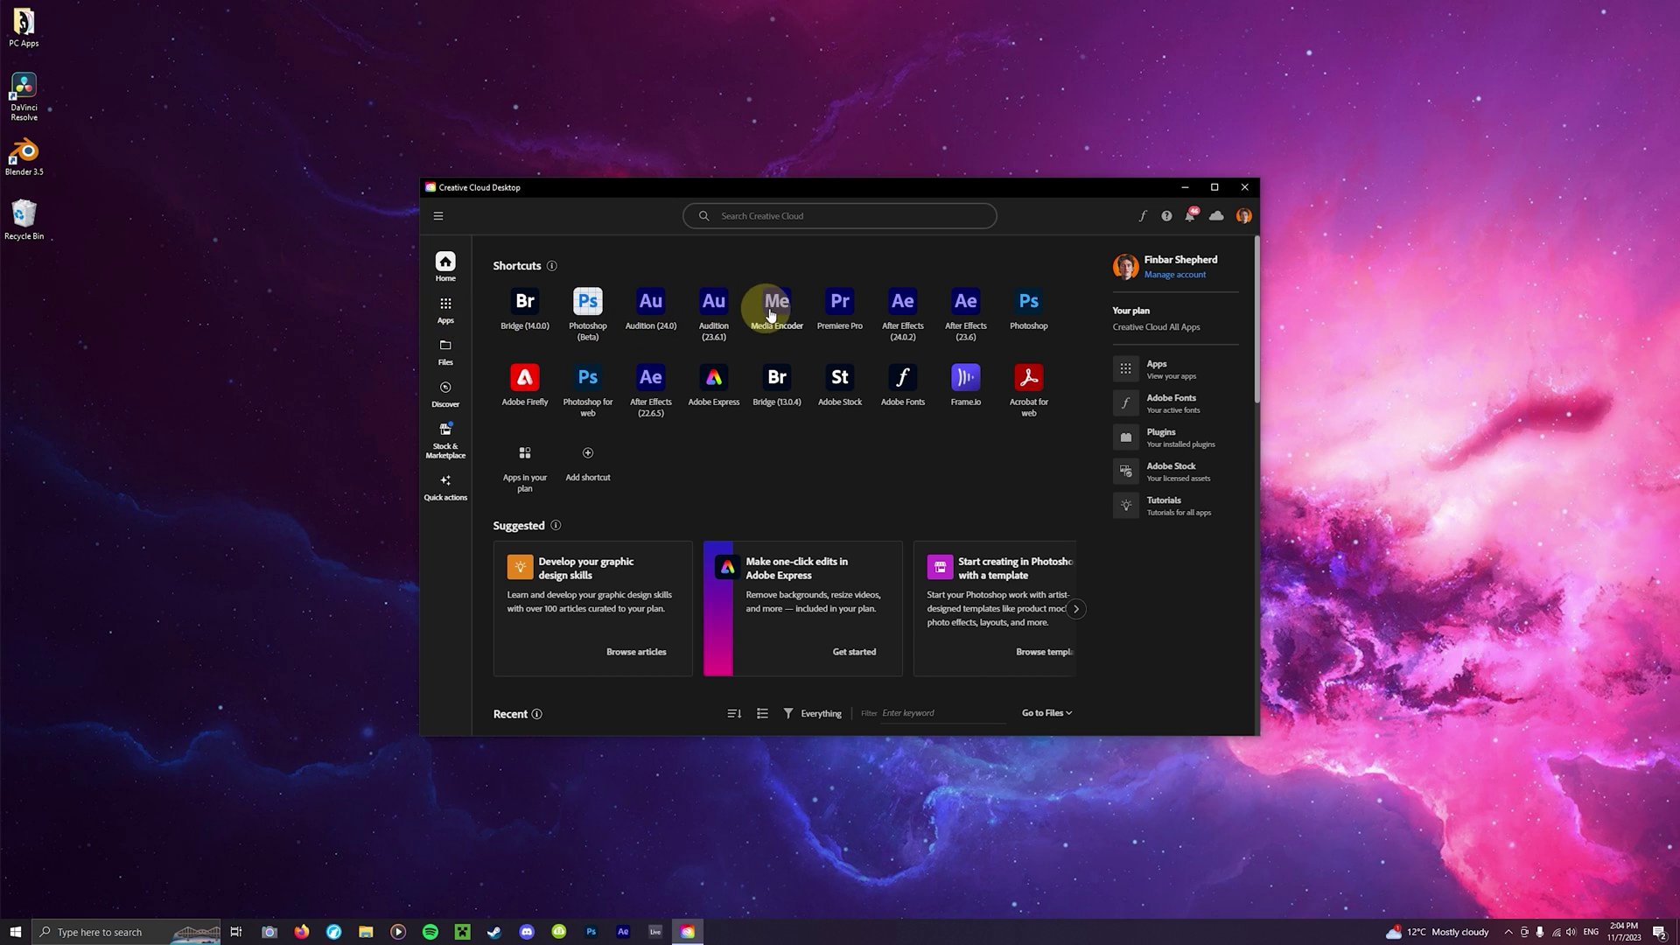
# - Launch Premiere Pro from the Creative Cloud shortcut and pin it to the taskbar
pyautogui.click(847, 306)
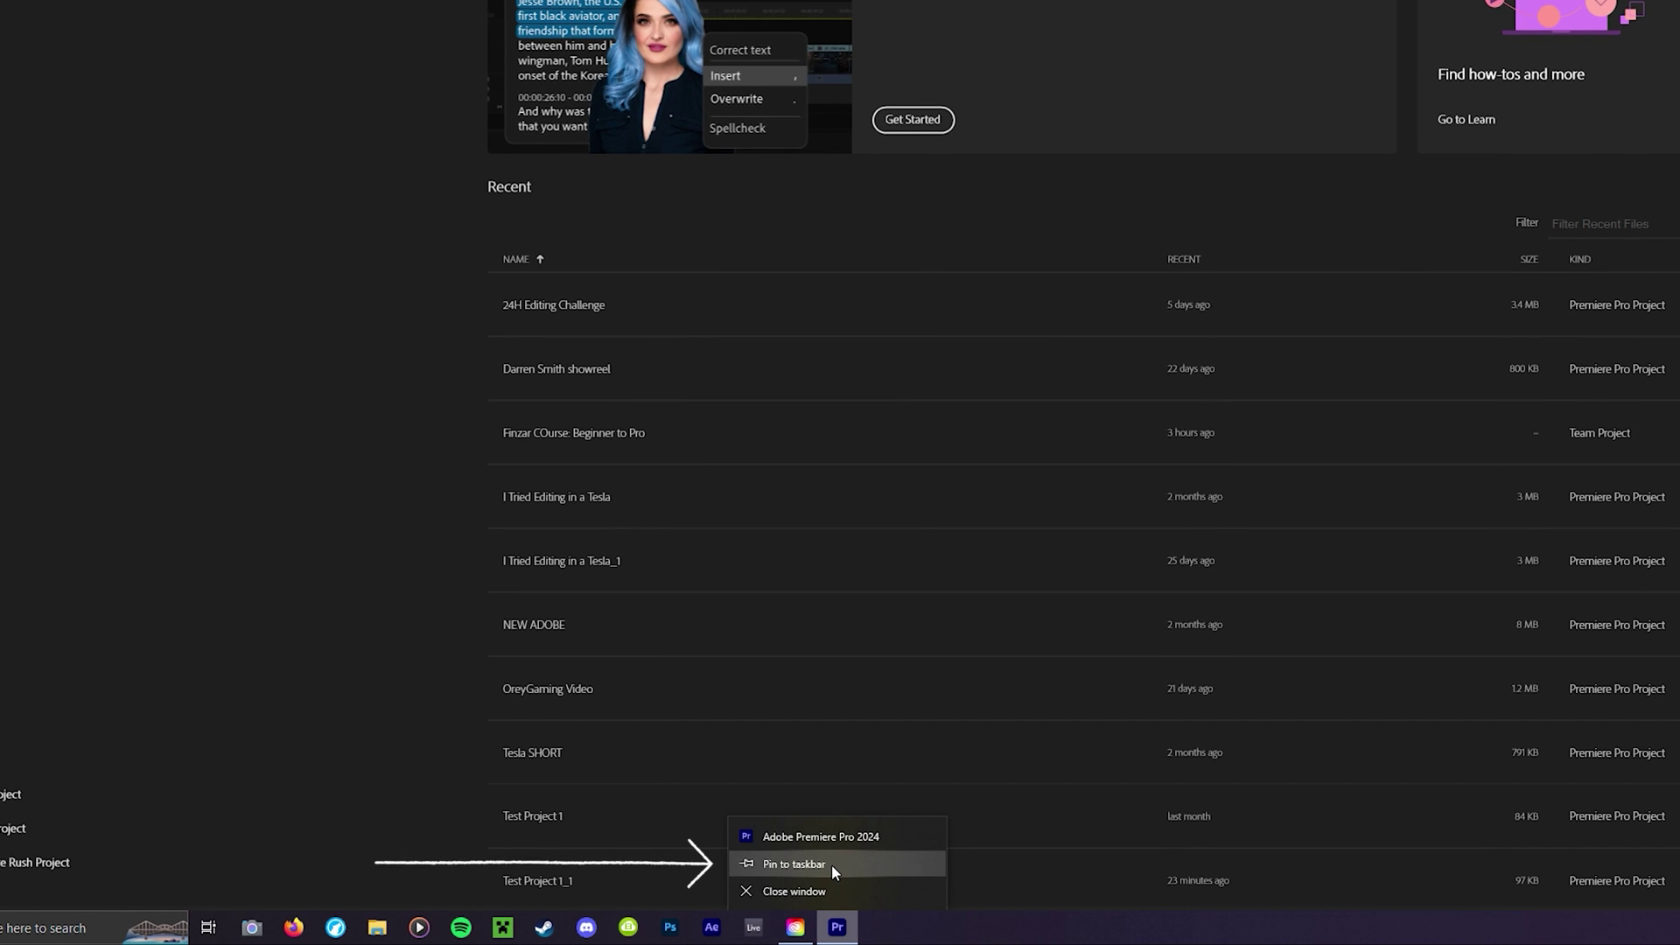
pyautogui.click(831, 864)
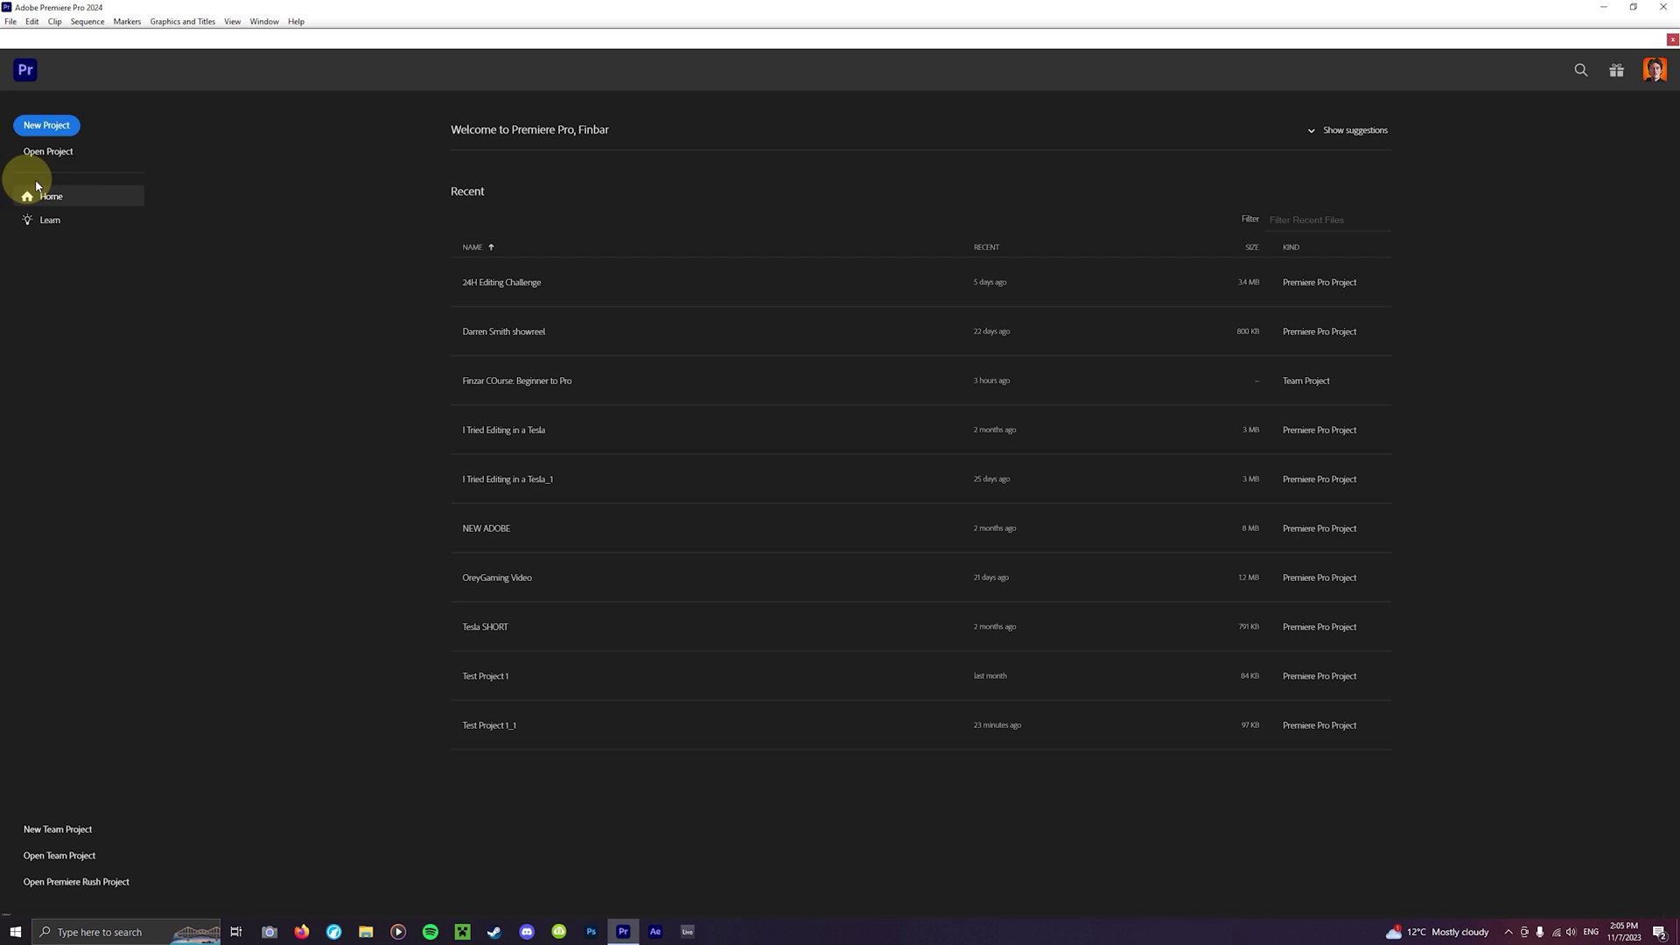
# - Start a new project named Test Project 1, located in I:\SCREEN RECORDING 2023\COURSE
pyautogui.click(60, 128)
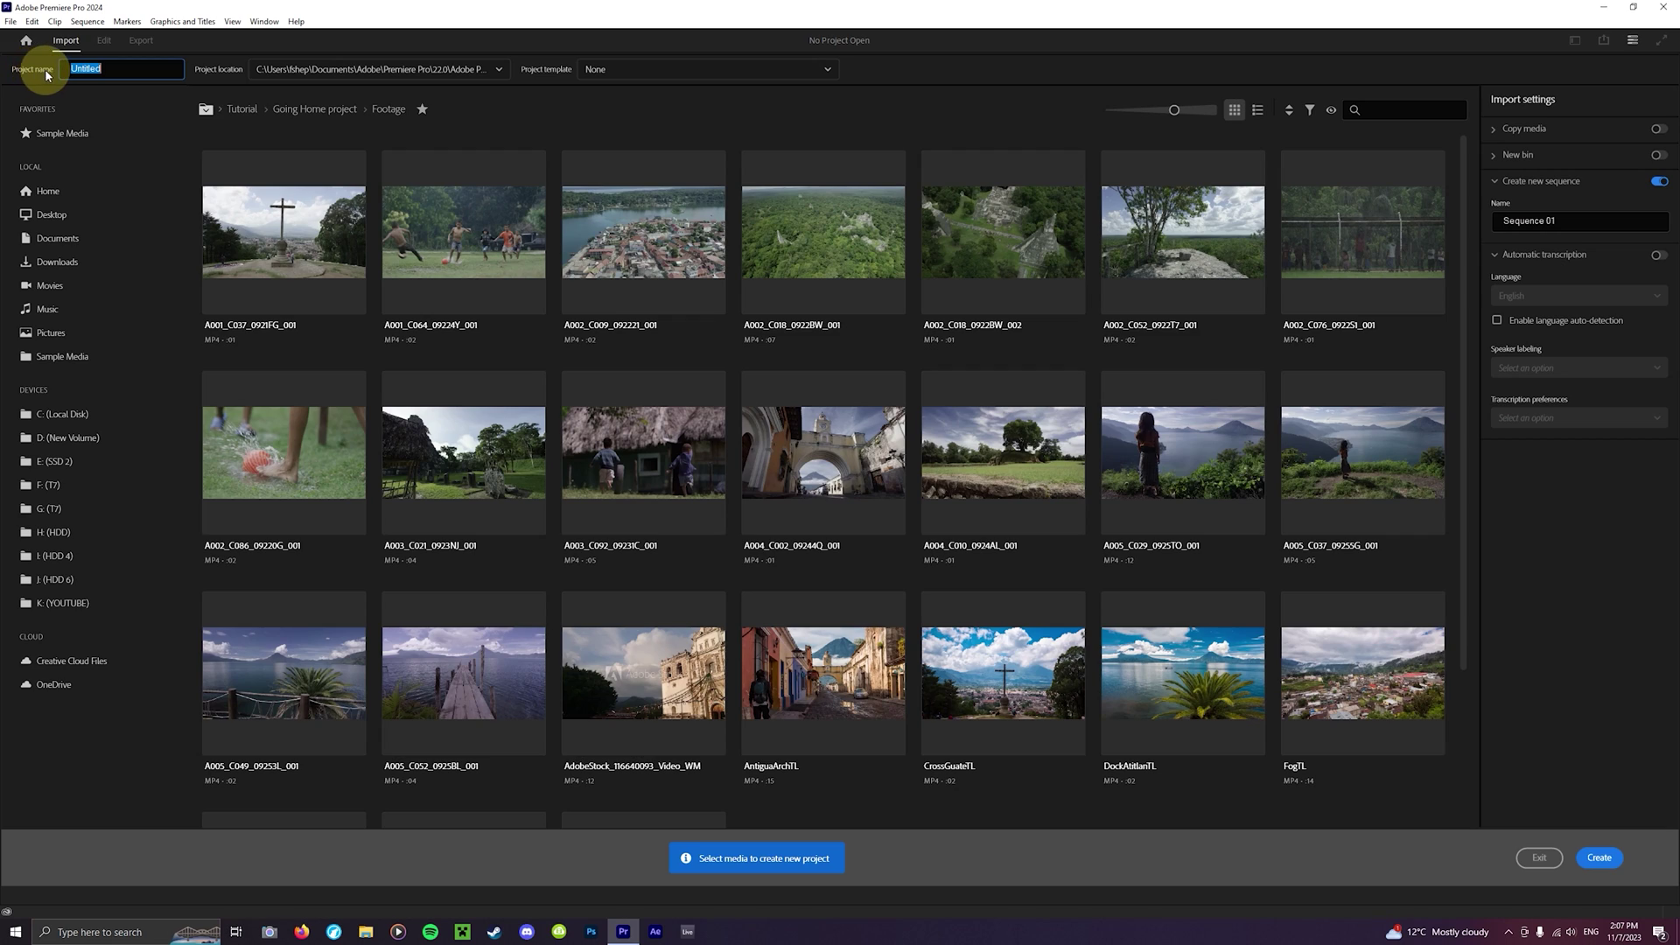
pyautogui.click(107, 70)
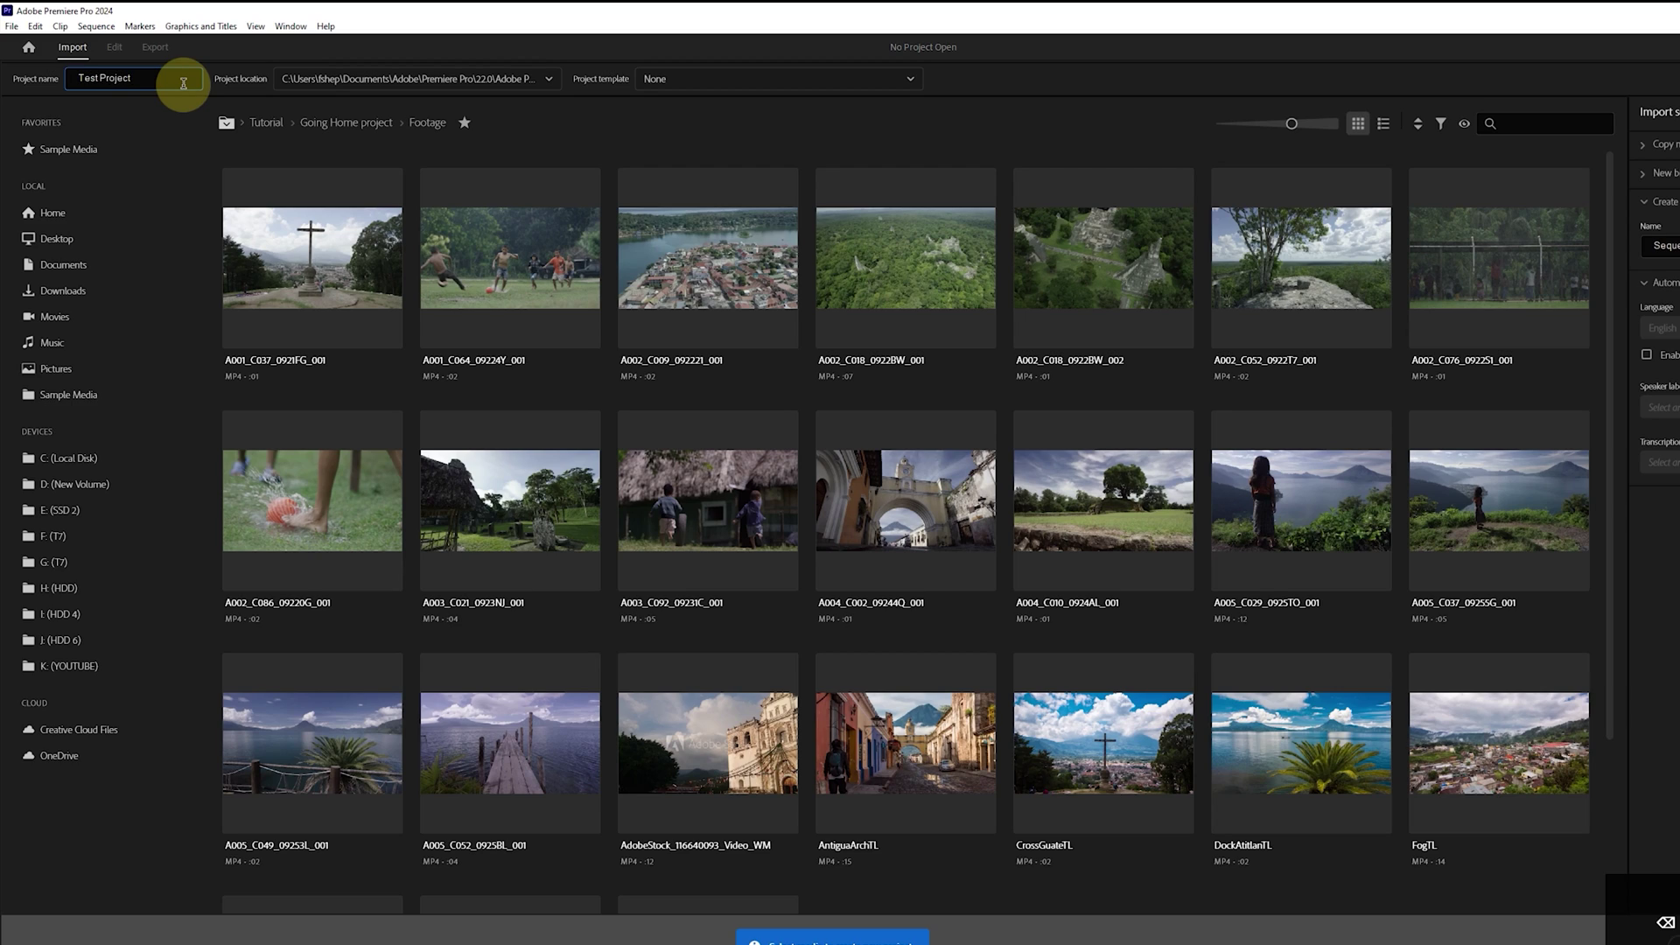
pyautogui.click(339, 85)
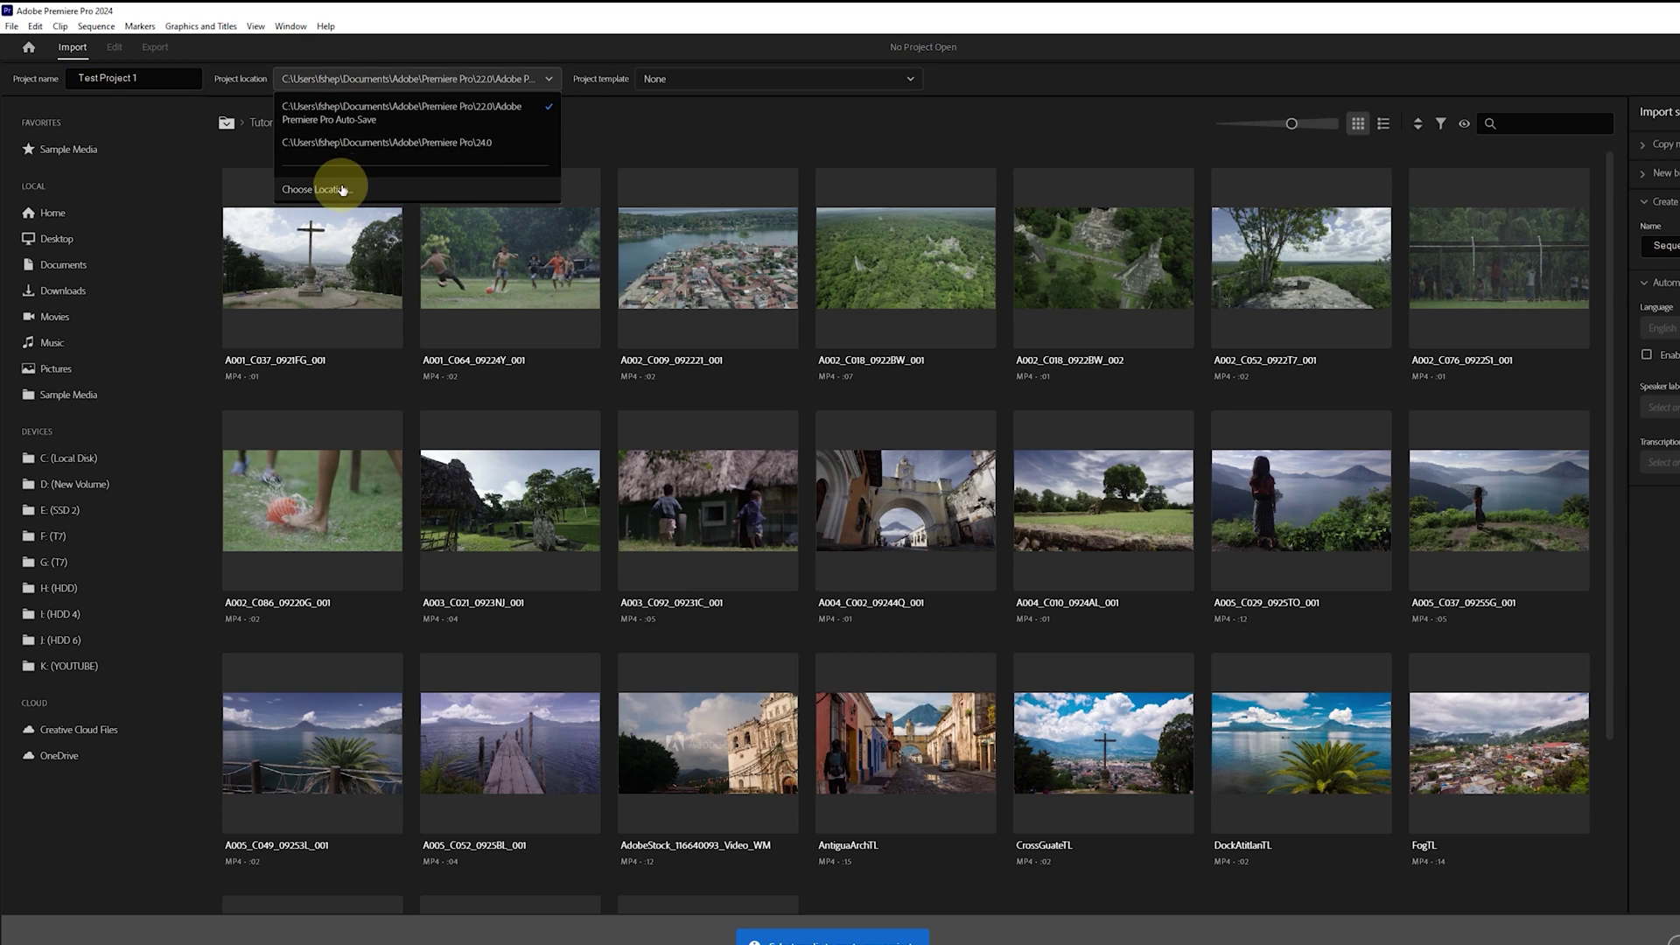
pyautogui.click(358, 90)
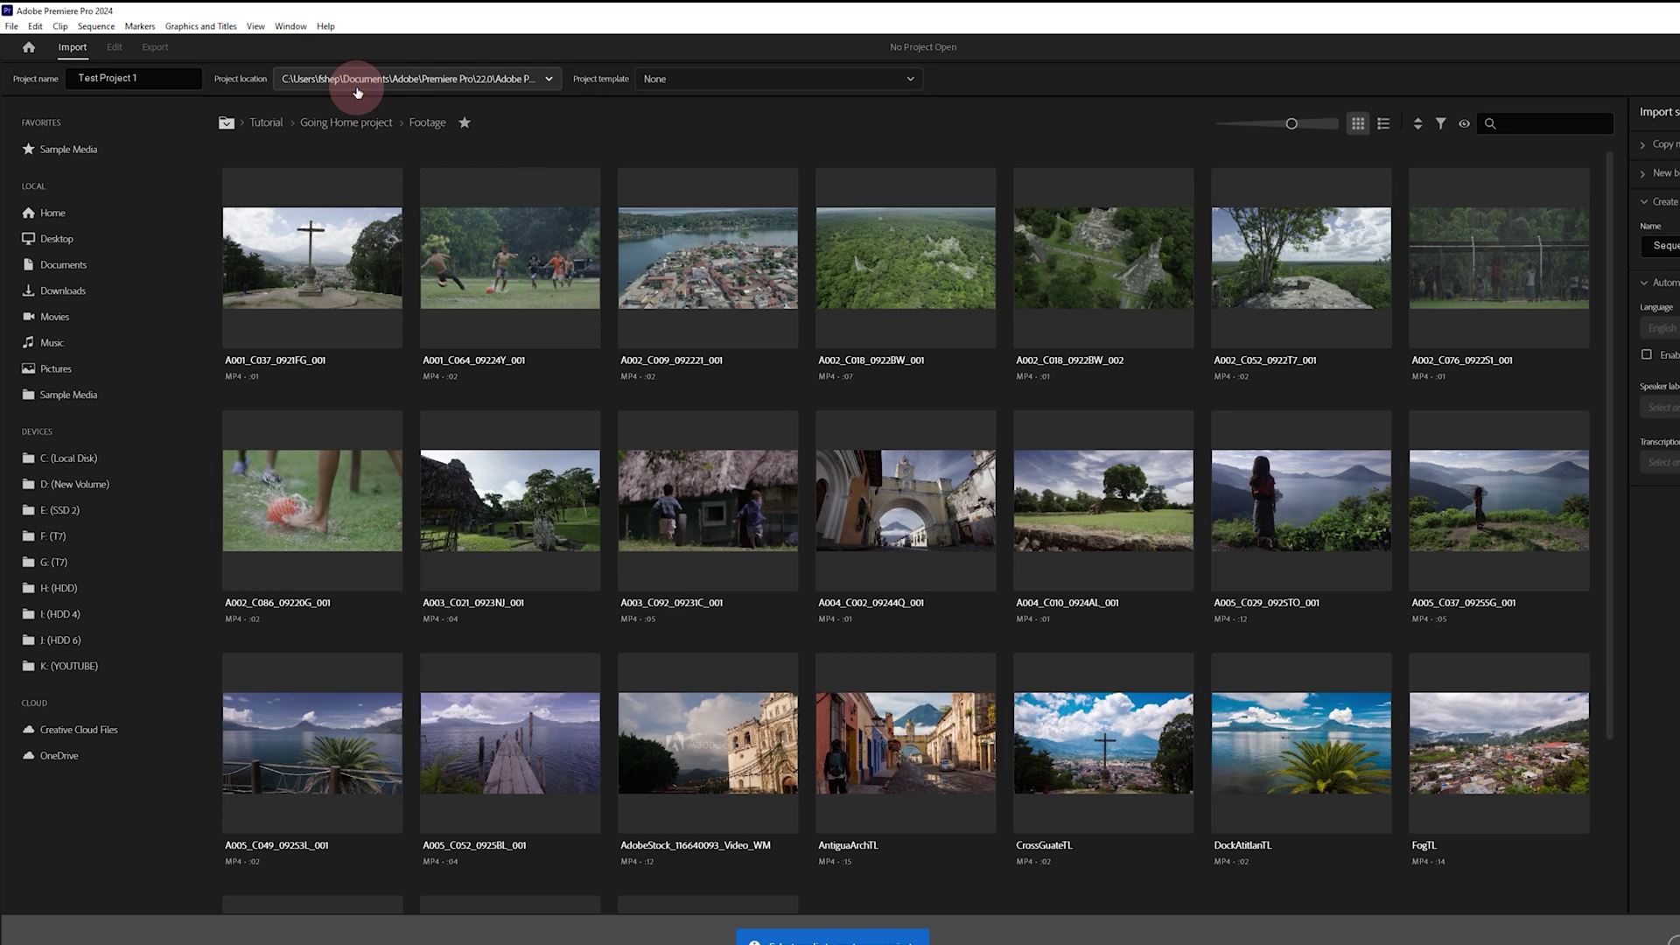
pyautogui.click(549, 83)
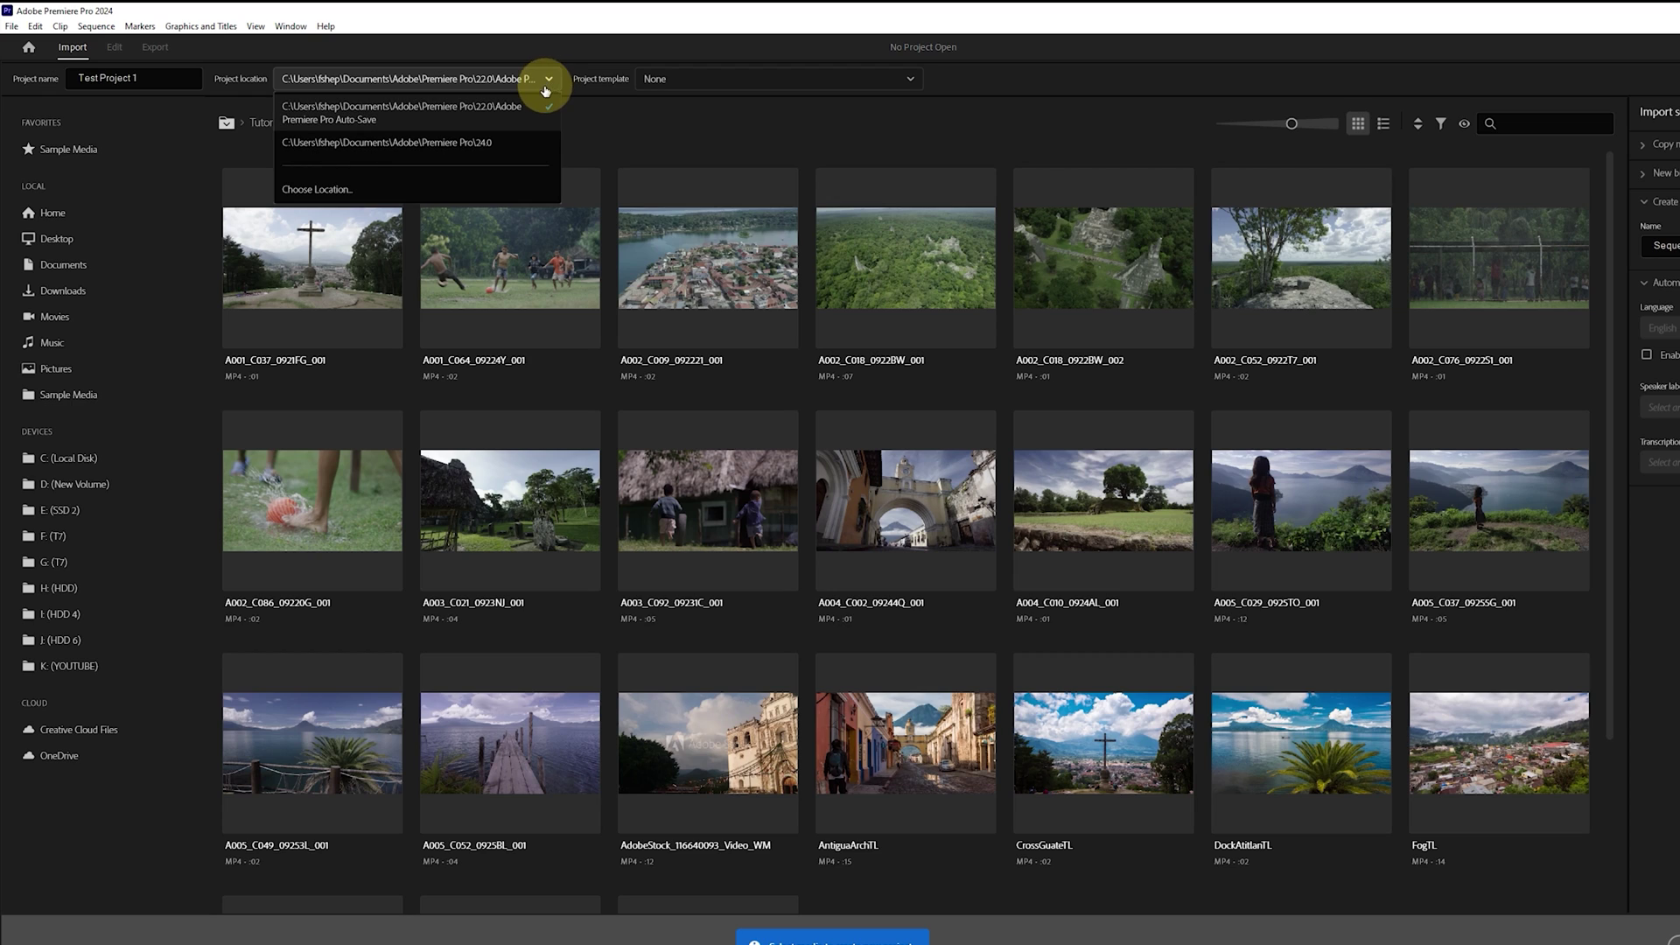
pyautogui.click(439, 187)
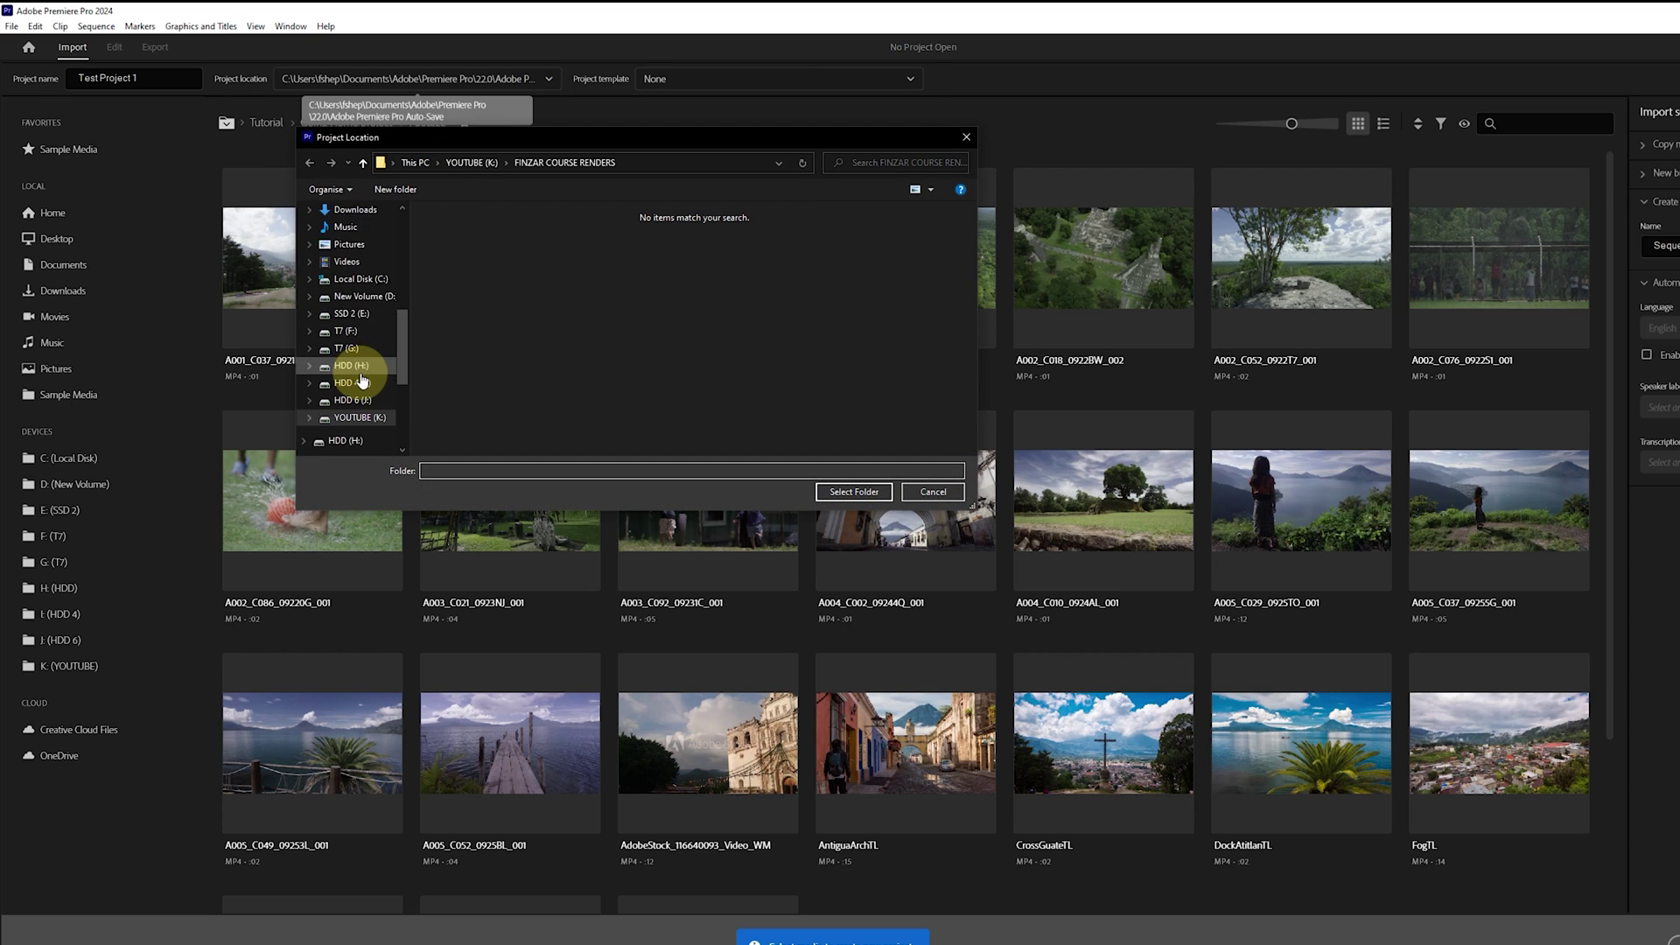
pyautogui.click(351, 364)
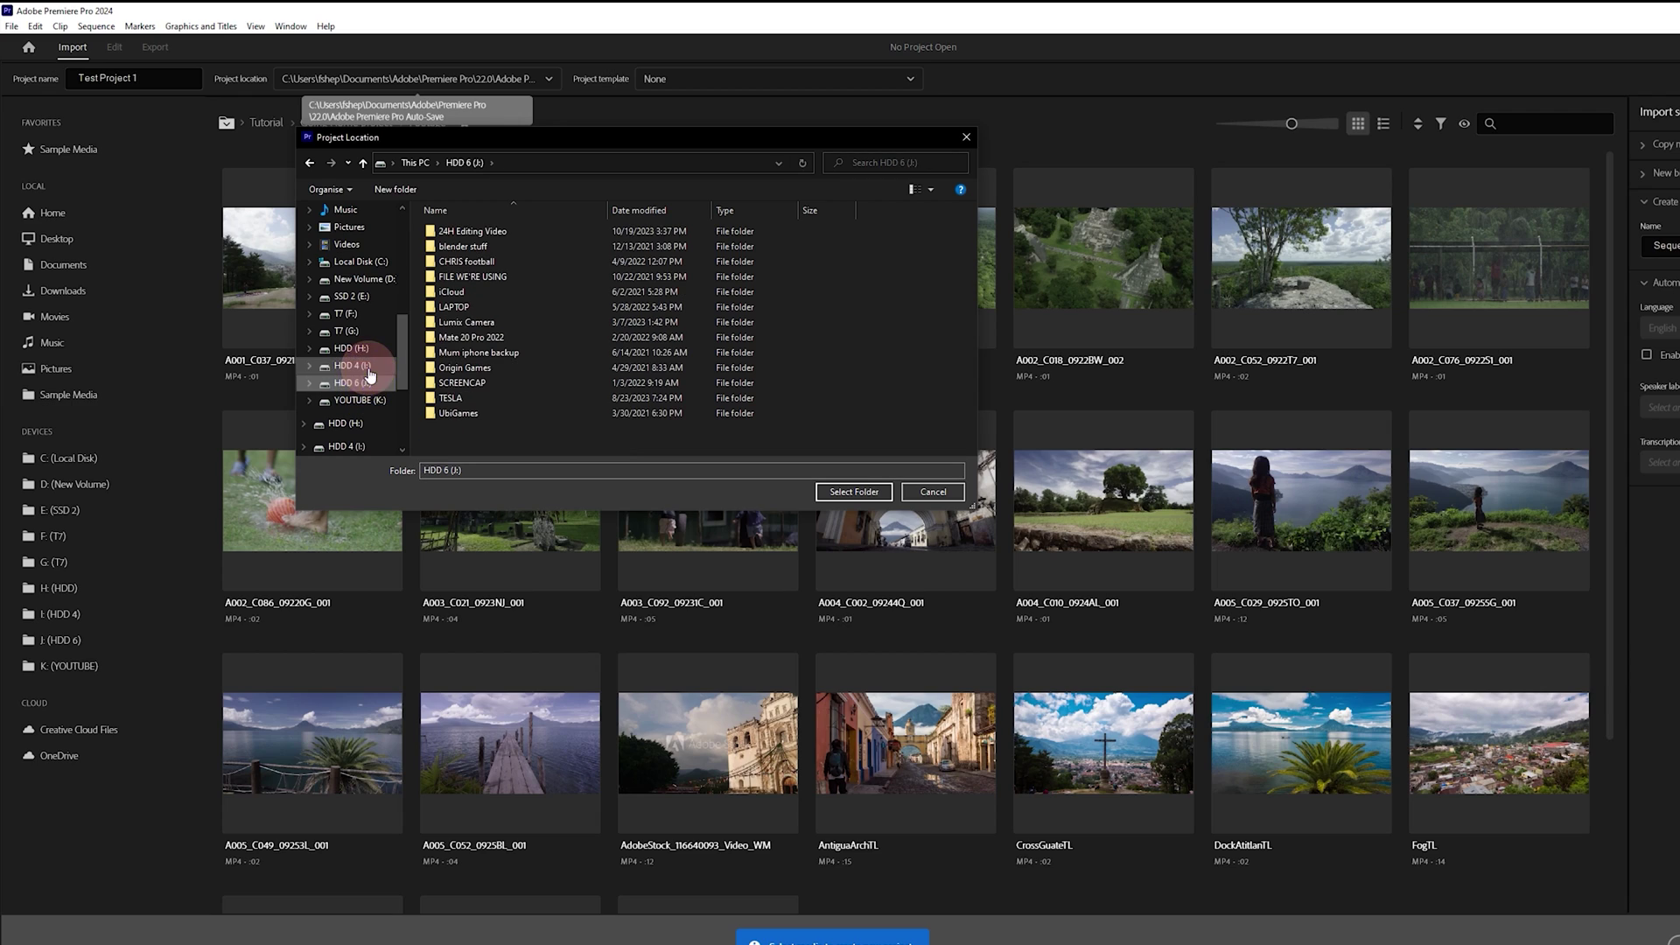
pyautogui.doubleClick(491, 292)
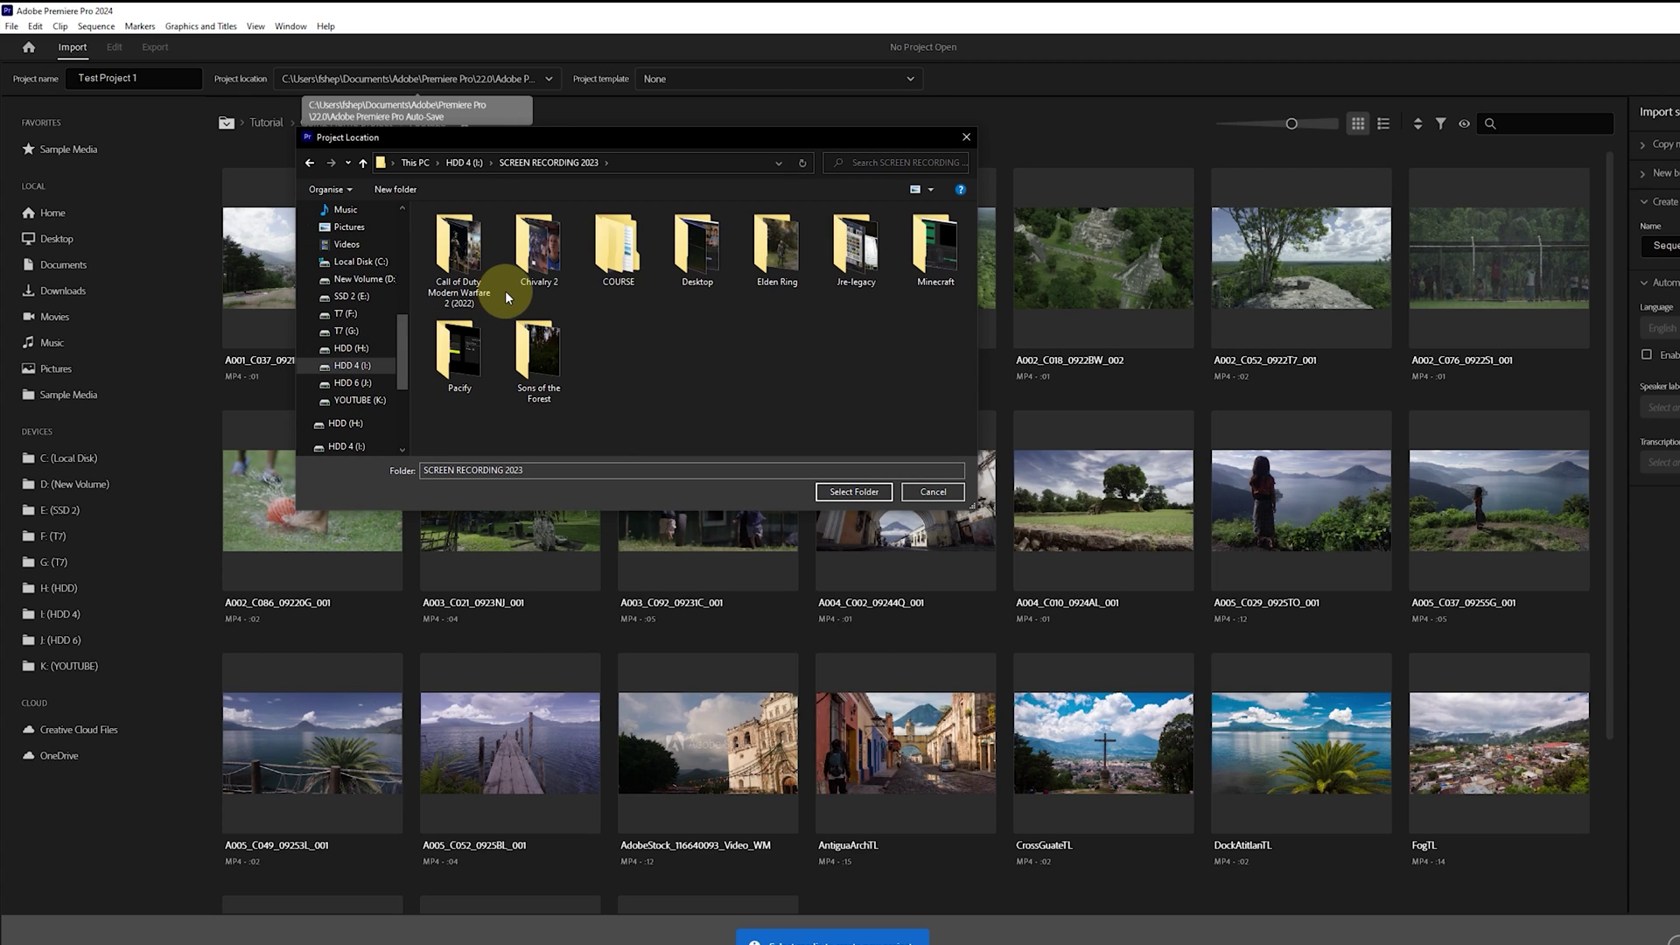
pyautogui.doubleClick(616, 261)
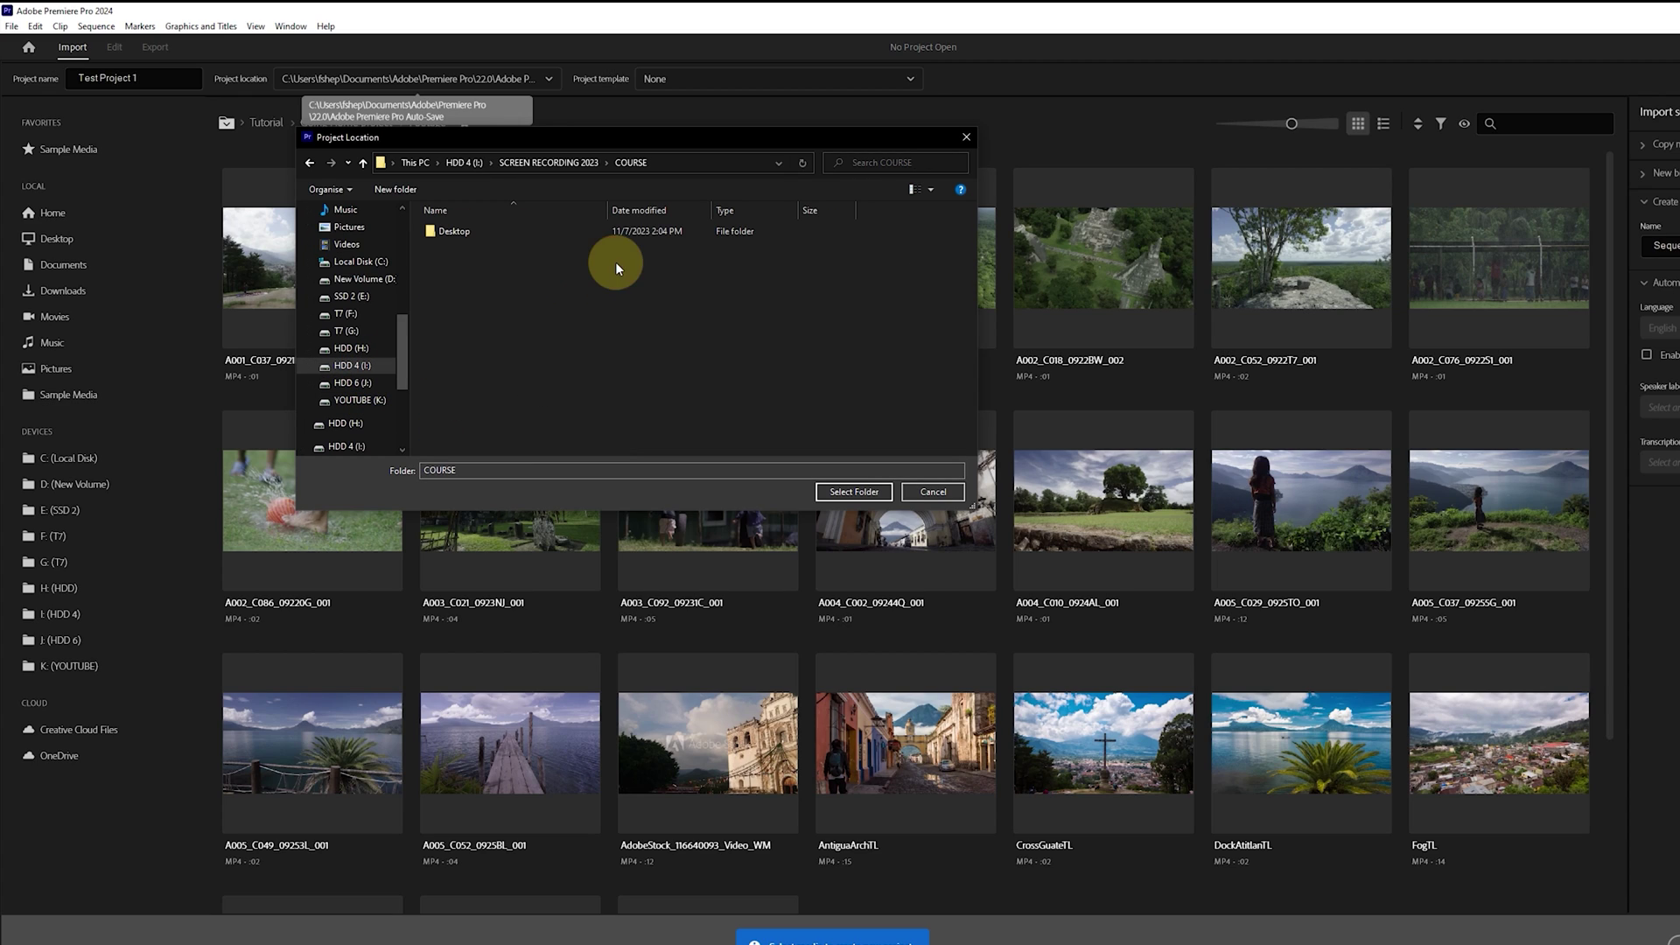
pyautogui.click(854, 492)
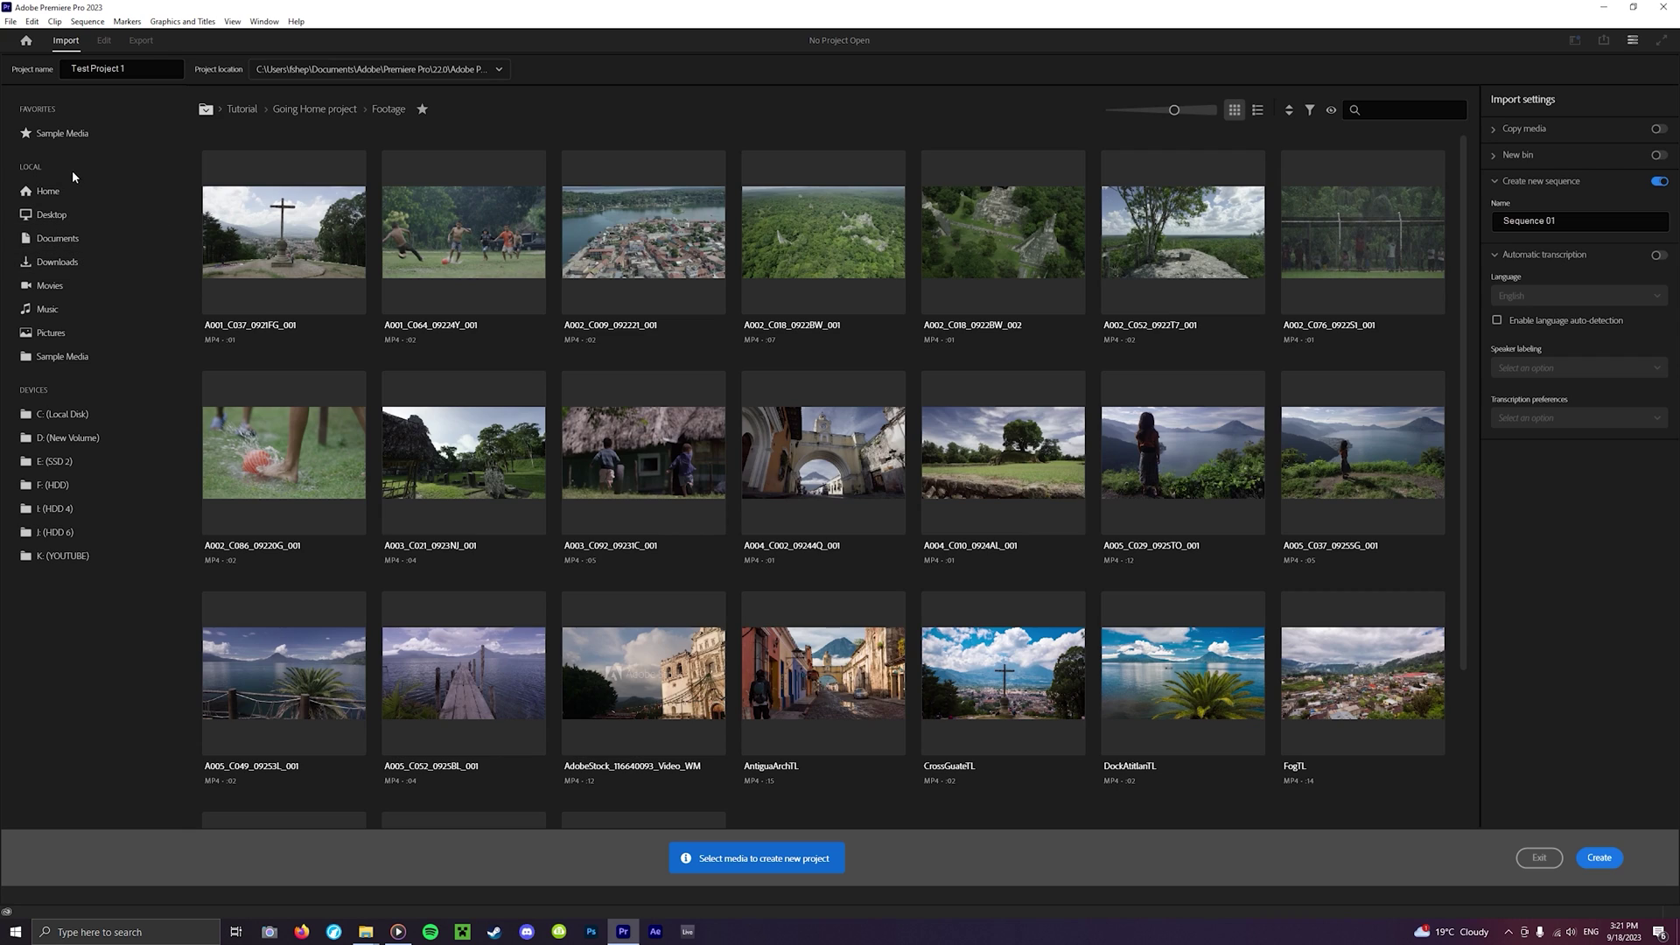
# - Browse the D: drive's BMPCC > 10K HOURS > JACK clips, then create the empty project
pyautogui.click(79, 447)
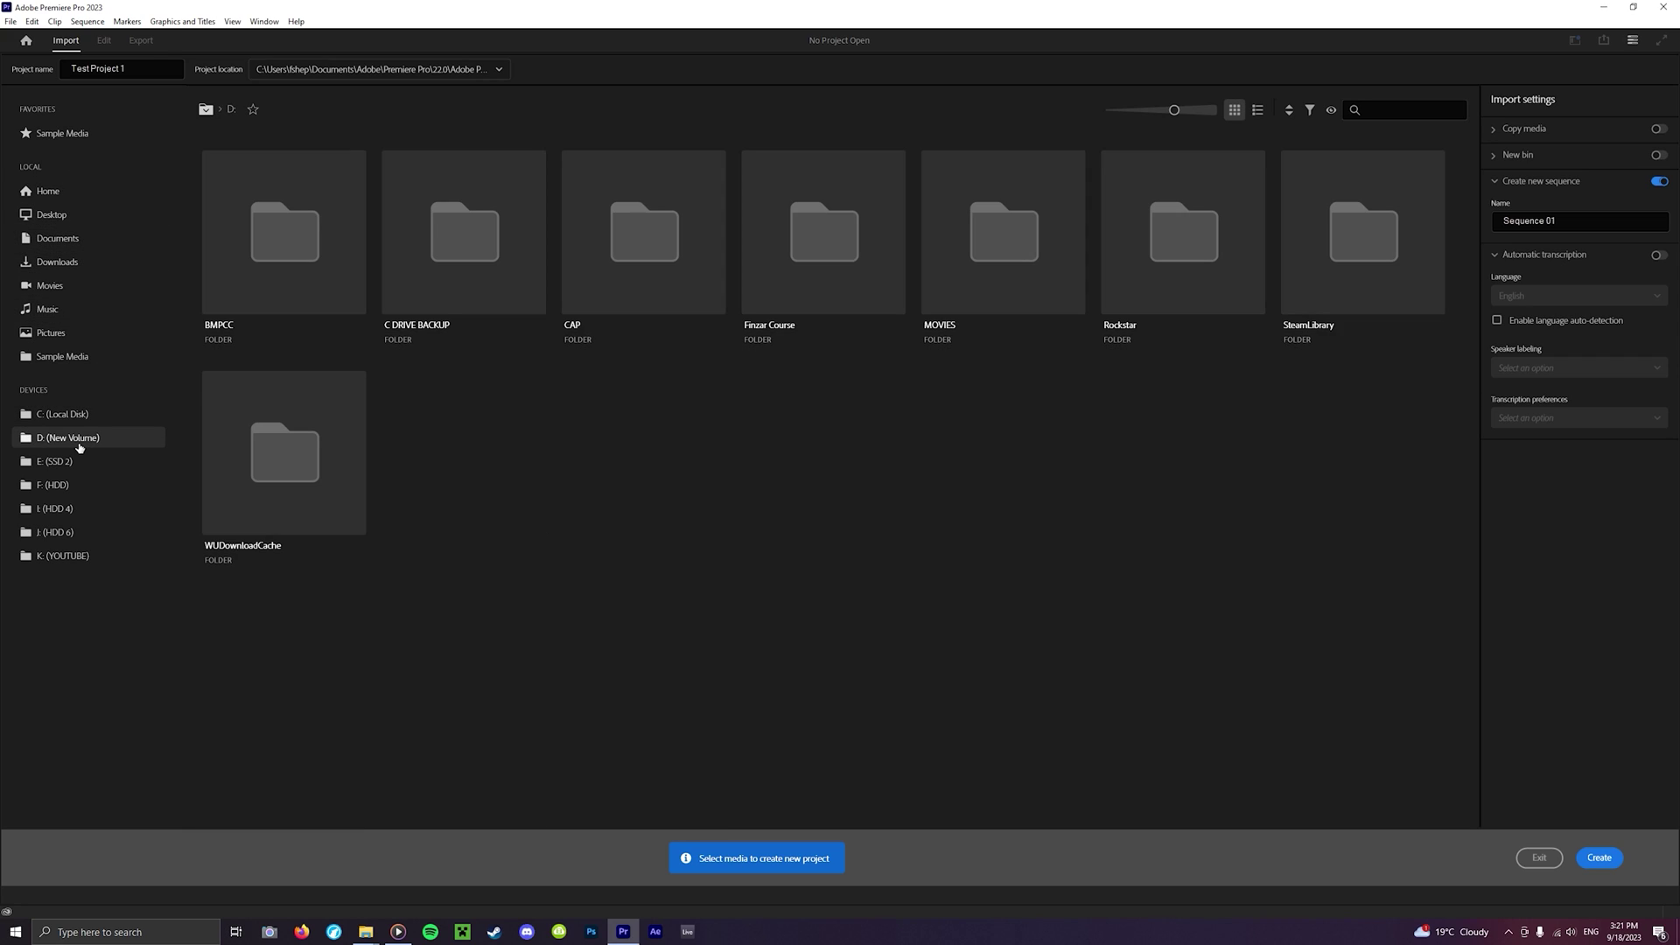
pyautogui.doubleClick(245, 267)
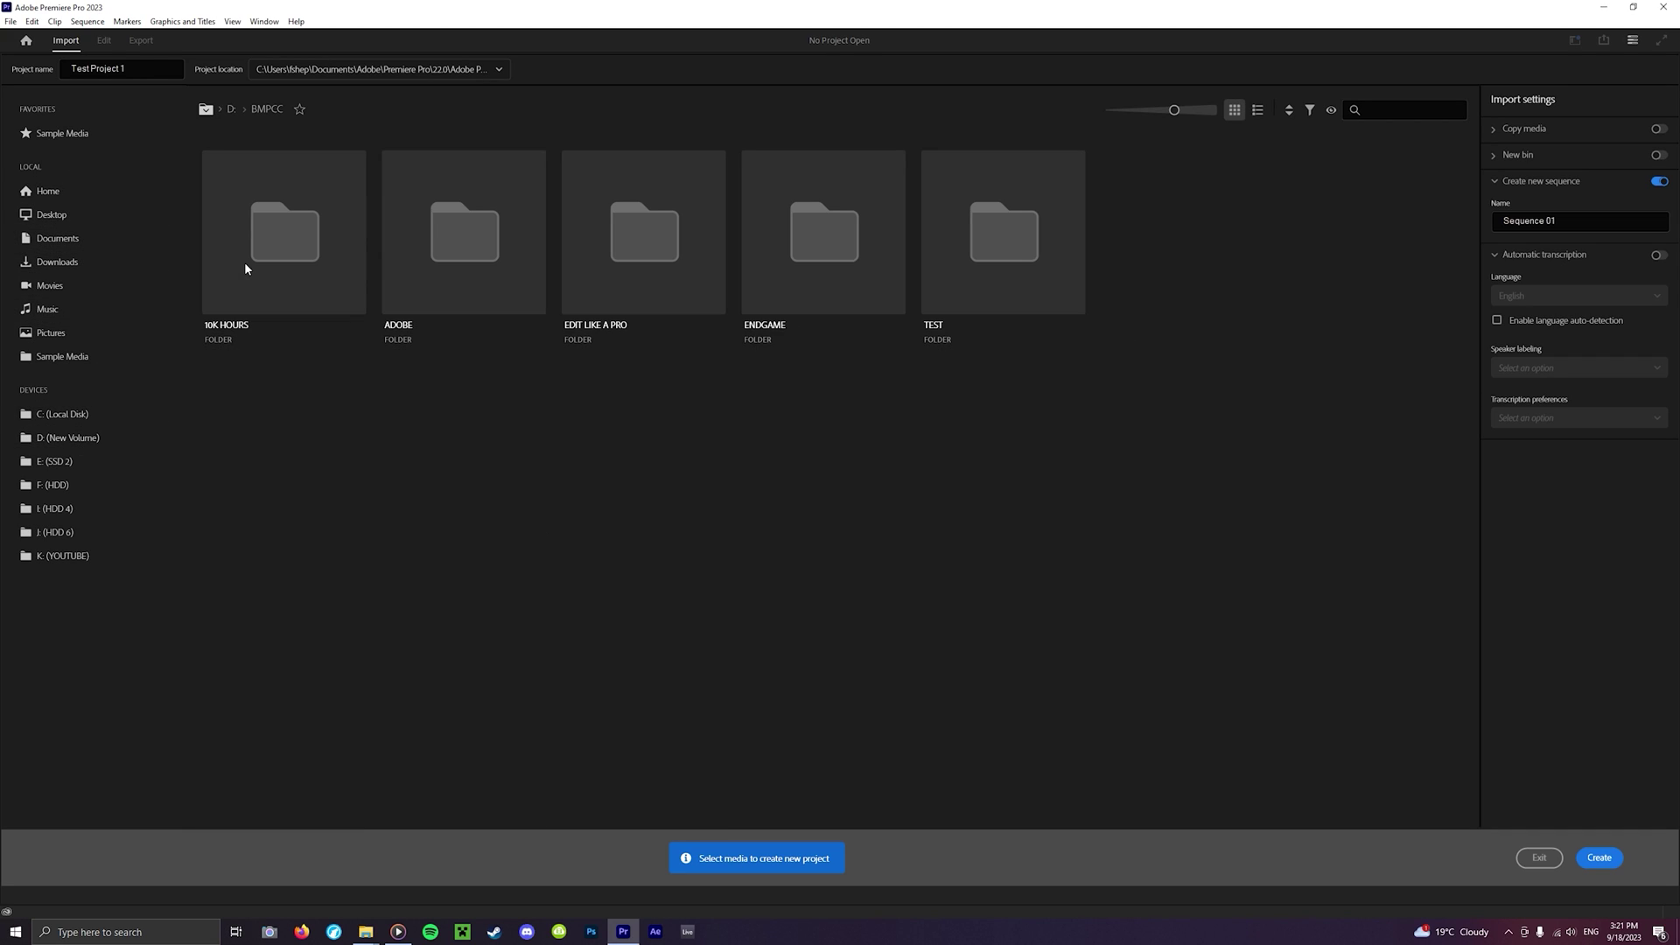
pyautogui.doubleClick(259, 262)
pyautogui.doubleClick(260, 263)
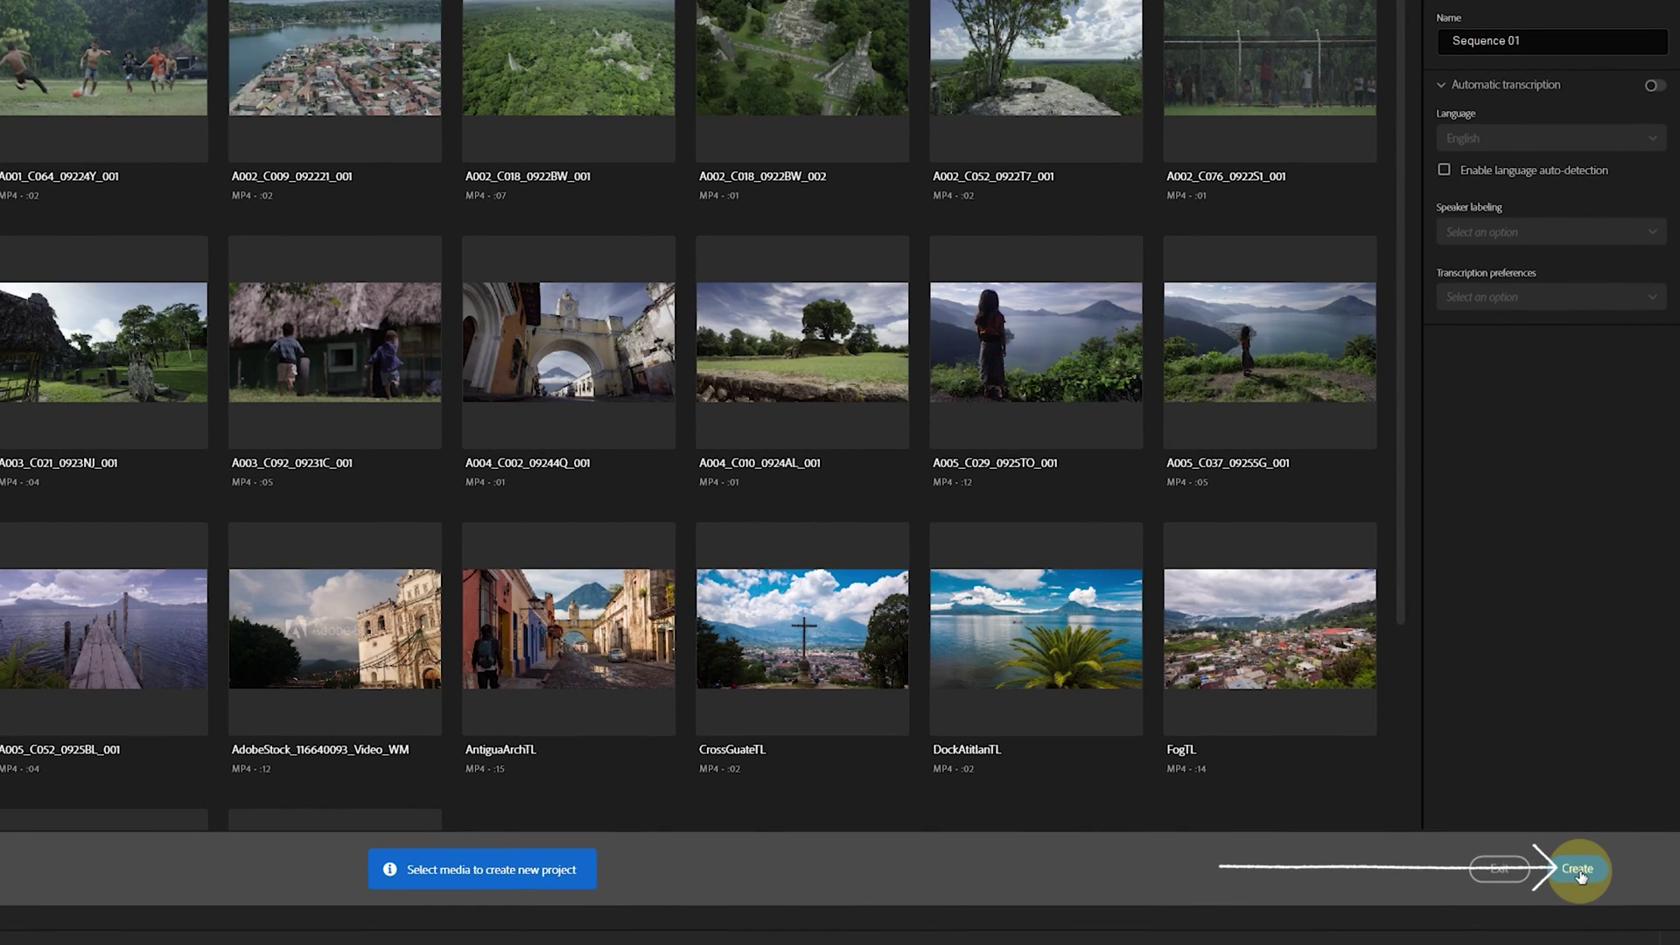
pyautogui.click(1578, 869)
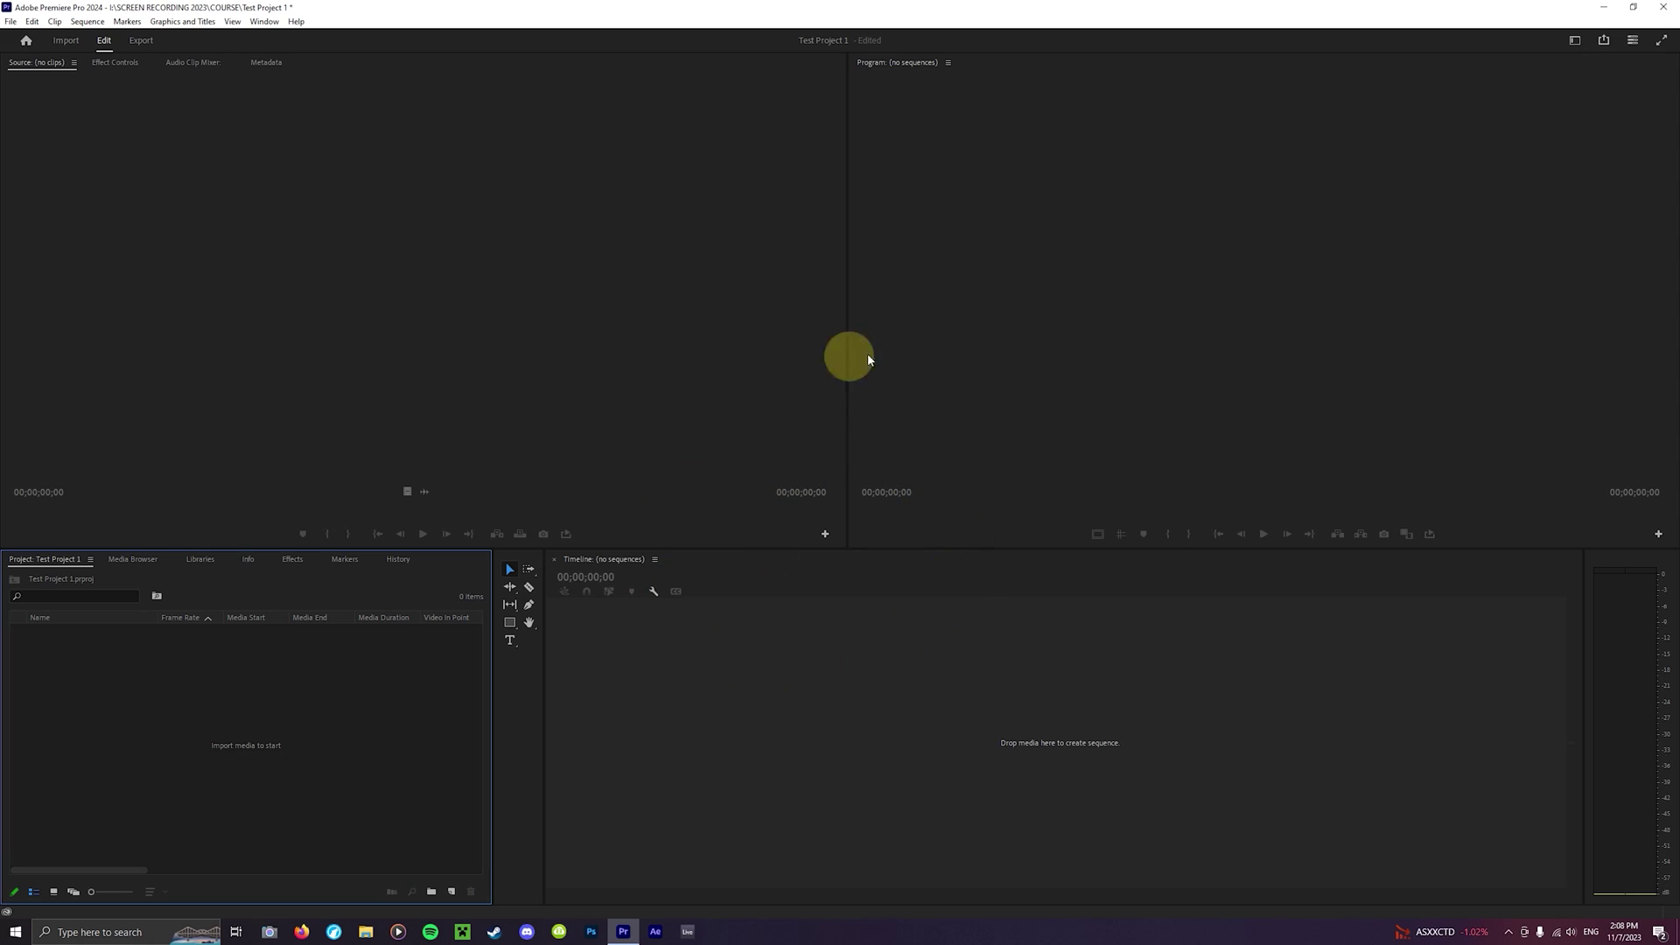
pyautogui.click(879, 620)
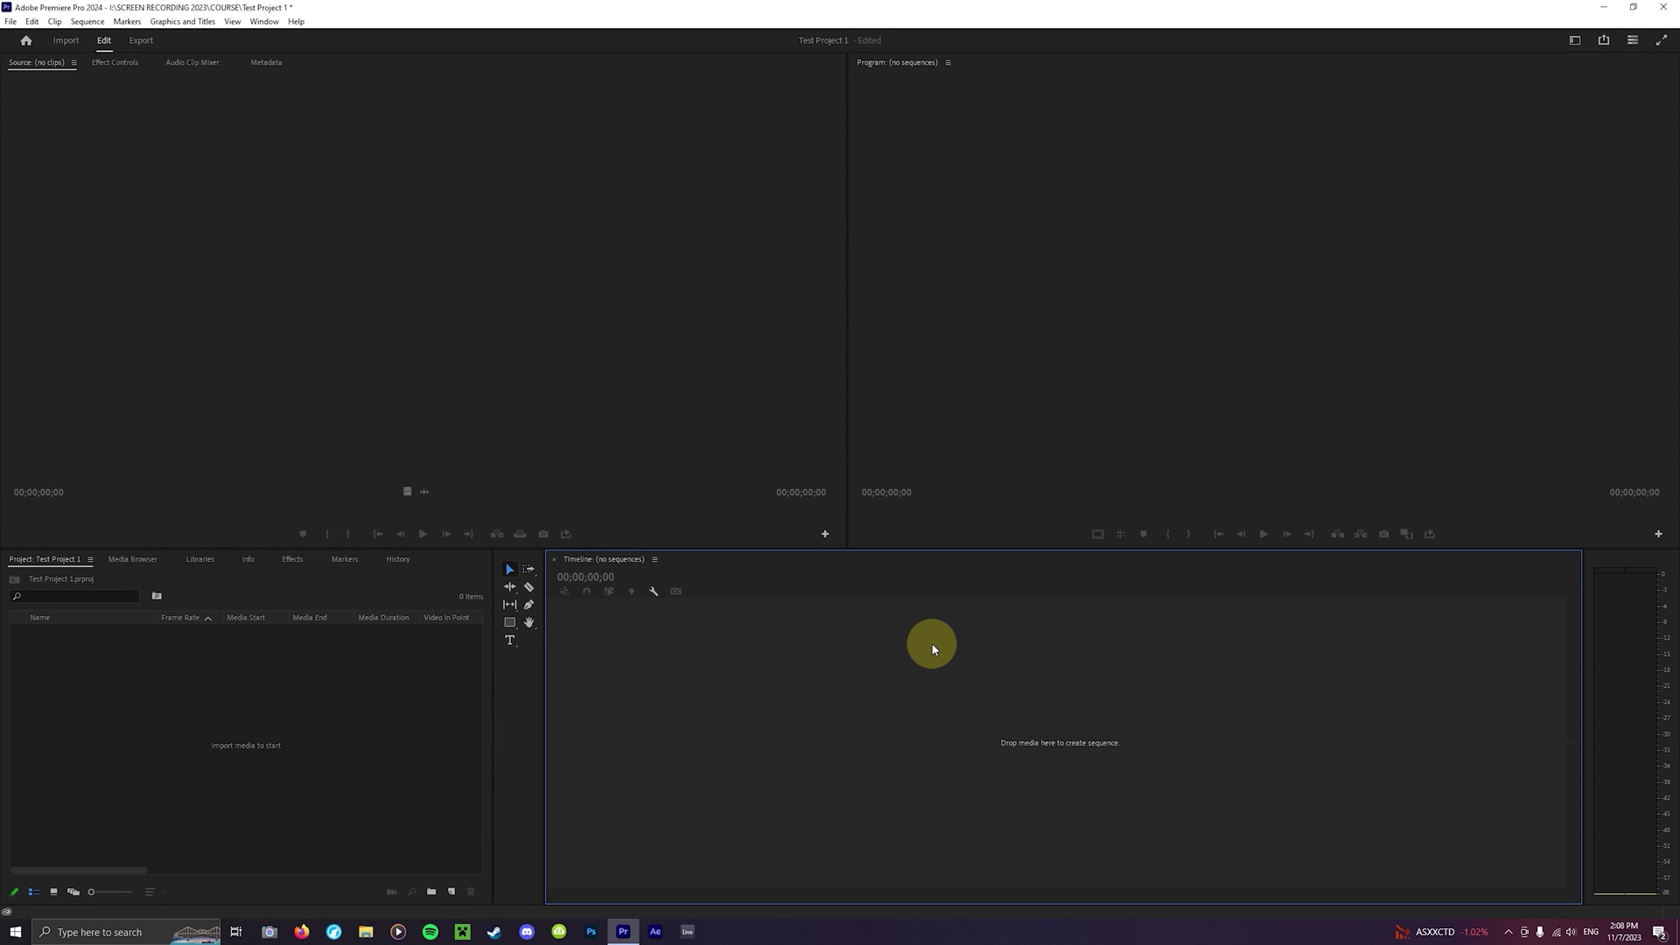
pyautogui.click(496, 682)
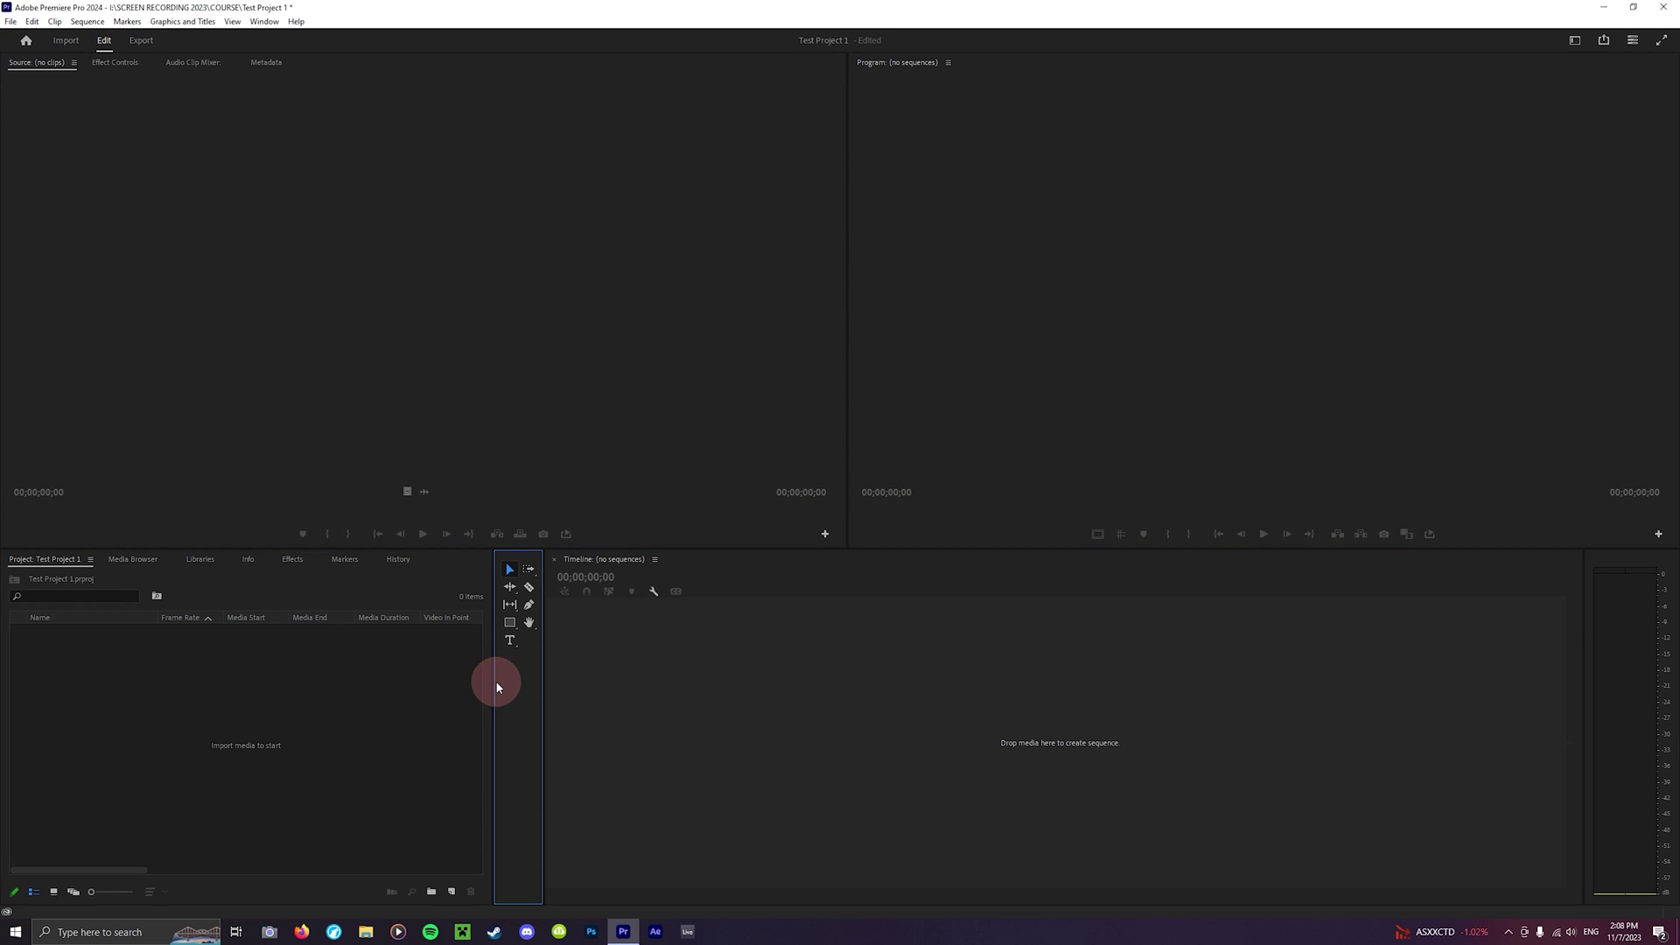
pyautogui.click(497, 480)
pyautogui.click(862, 448)
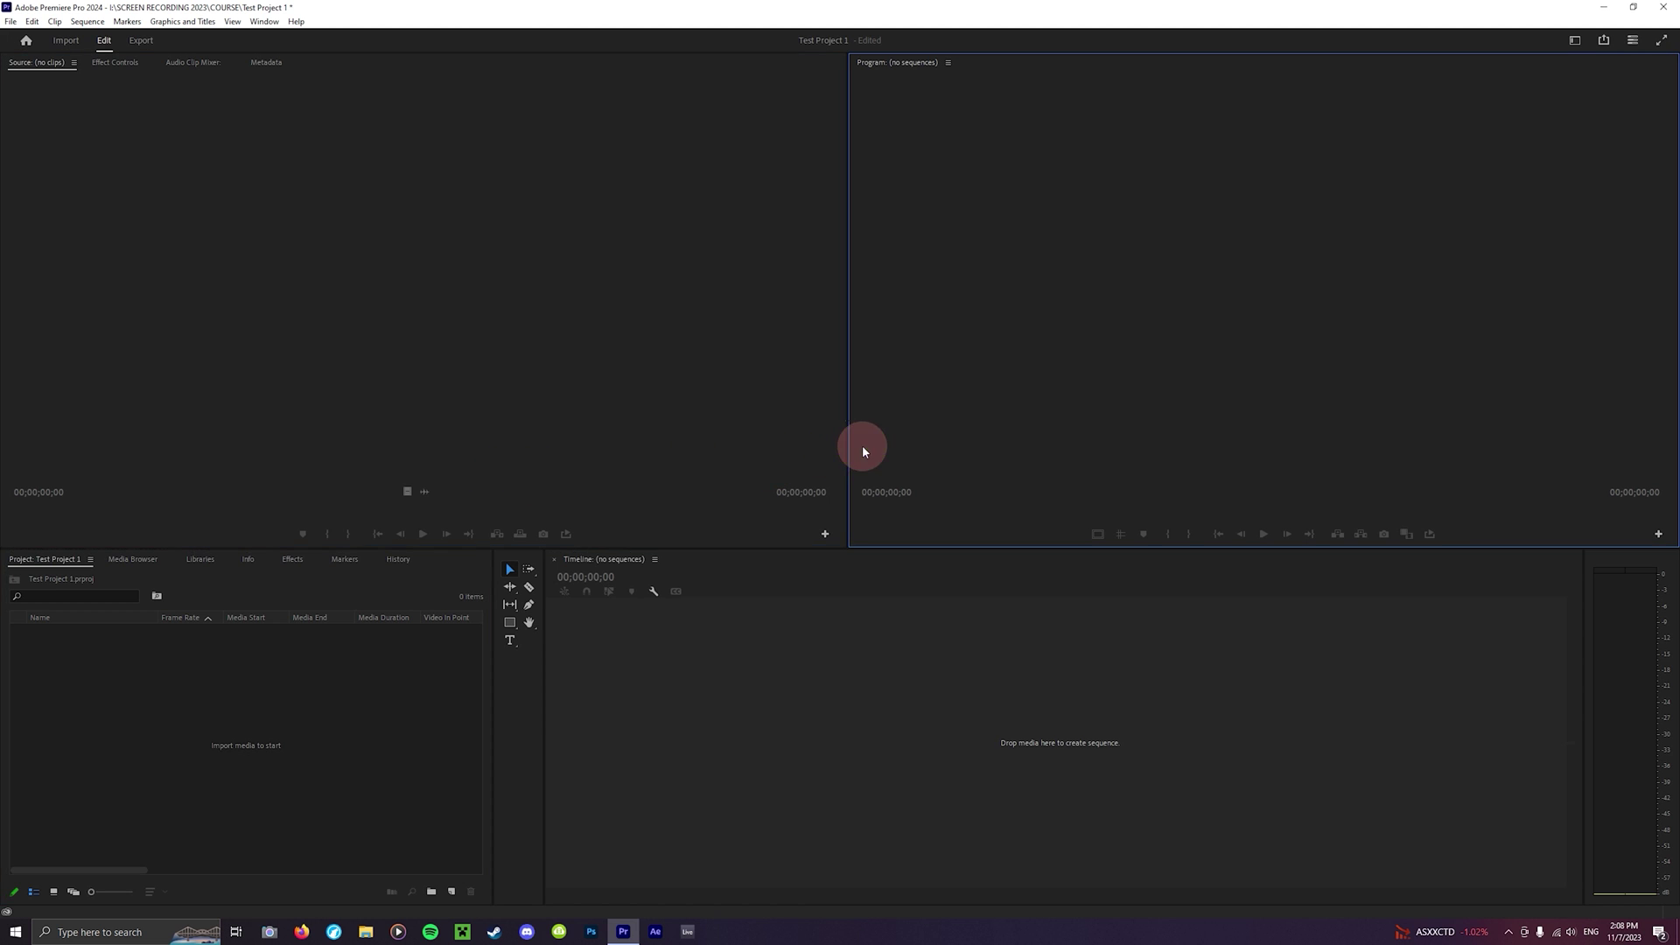
pyautogui.click(807, 613)
pyautogui.click(512, 697)
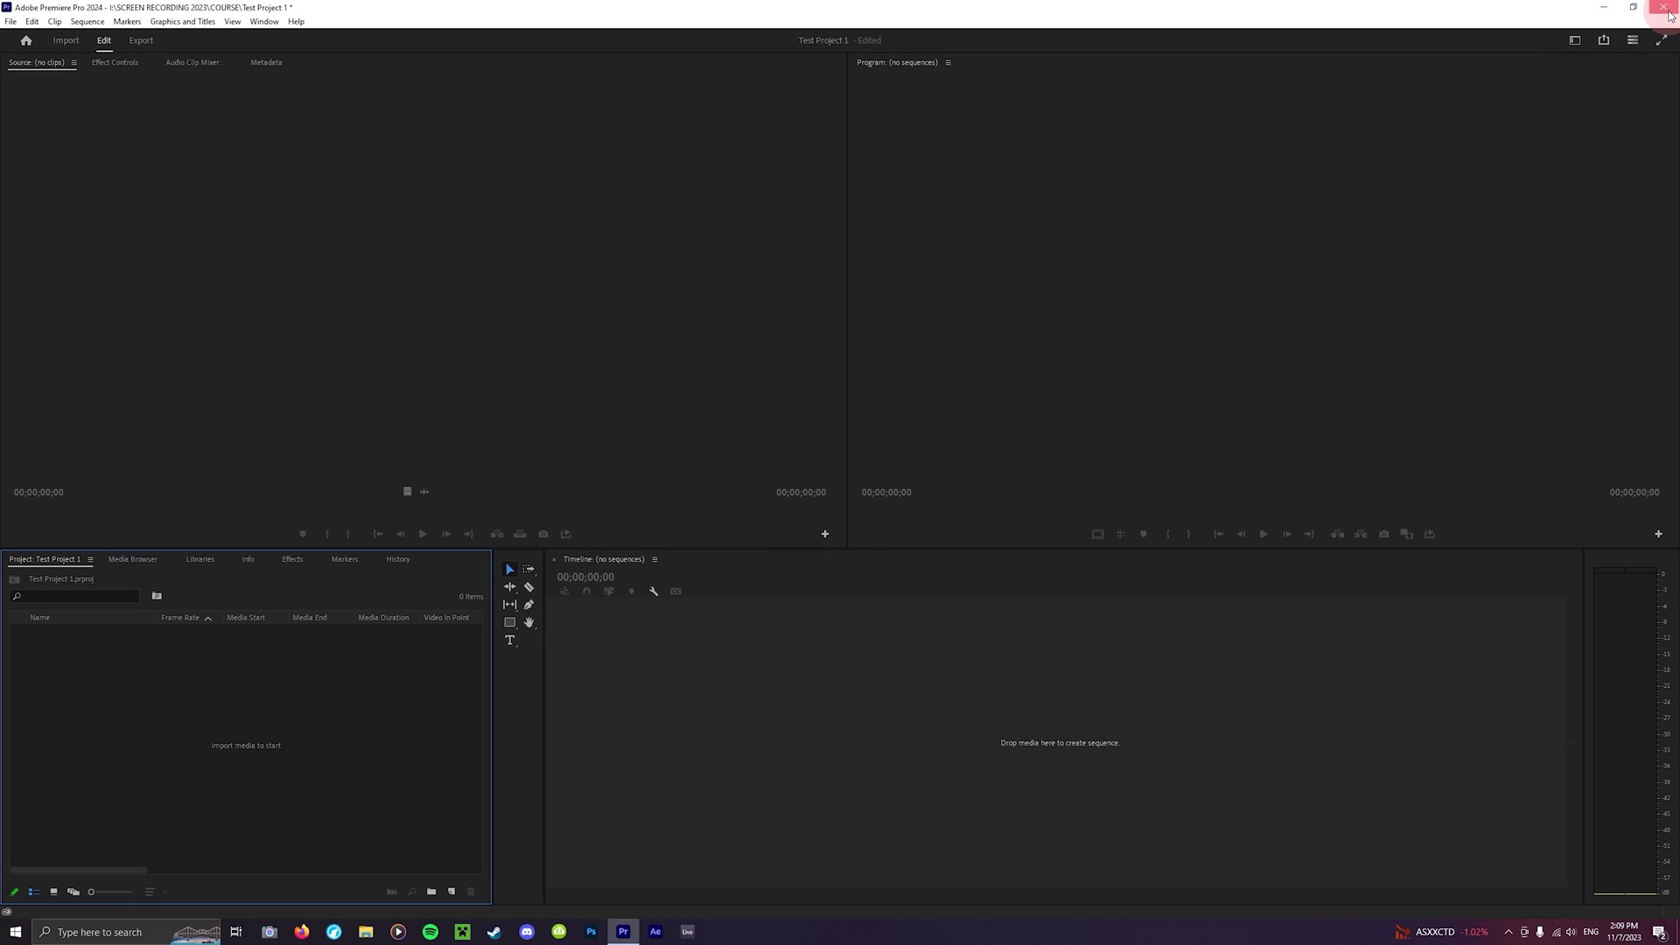
# - Quit Premiere Pro saving Test Project 1's changes, then reopen the project
pyautogui.click(1670, 15)
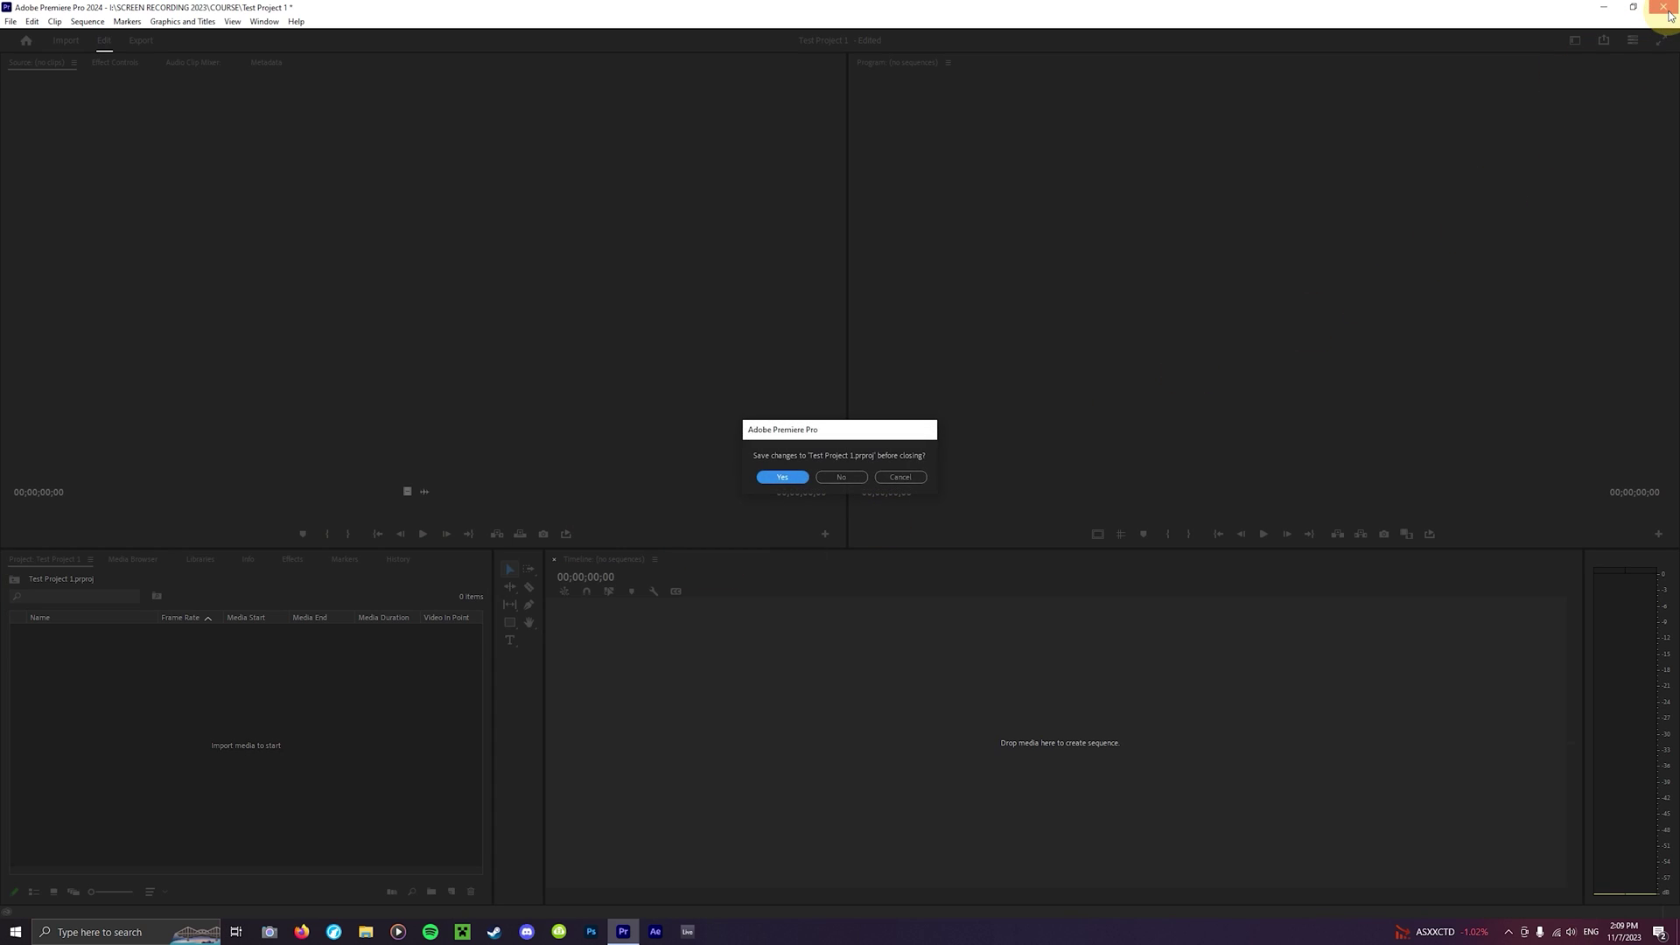
pyautogui.click(796, 481)
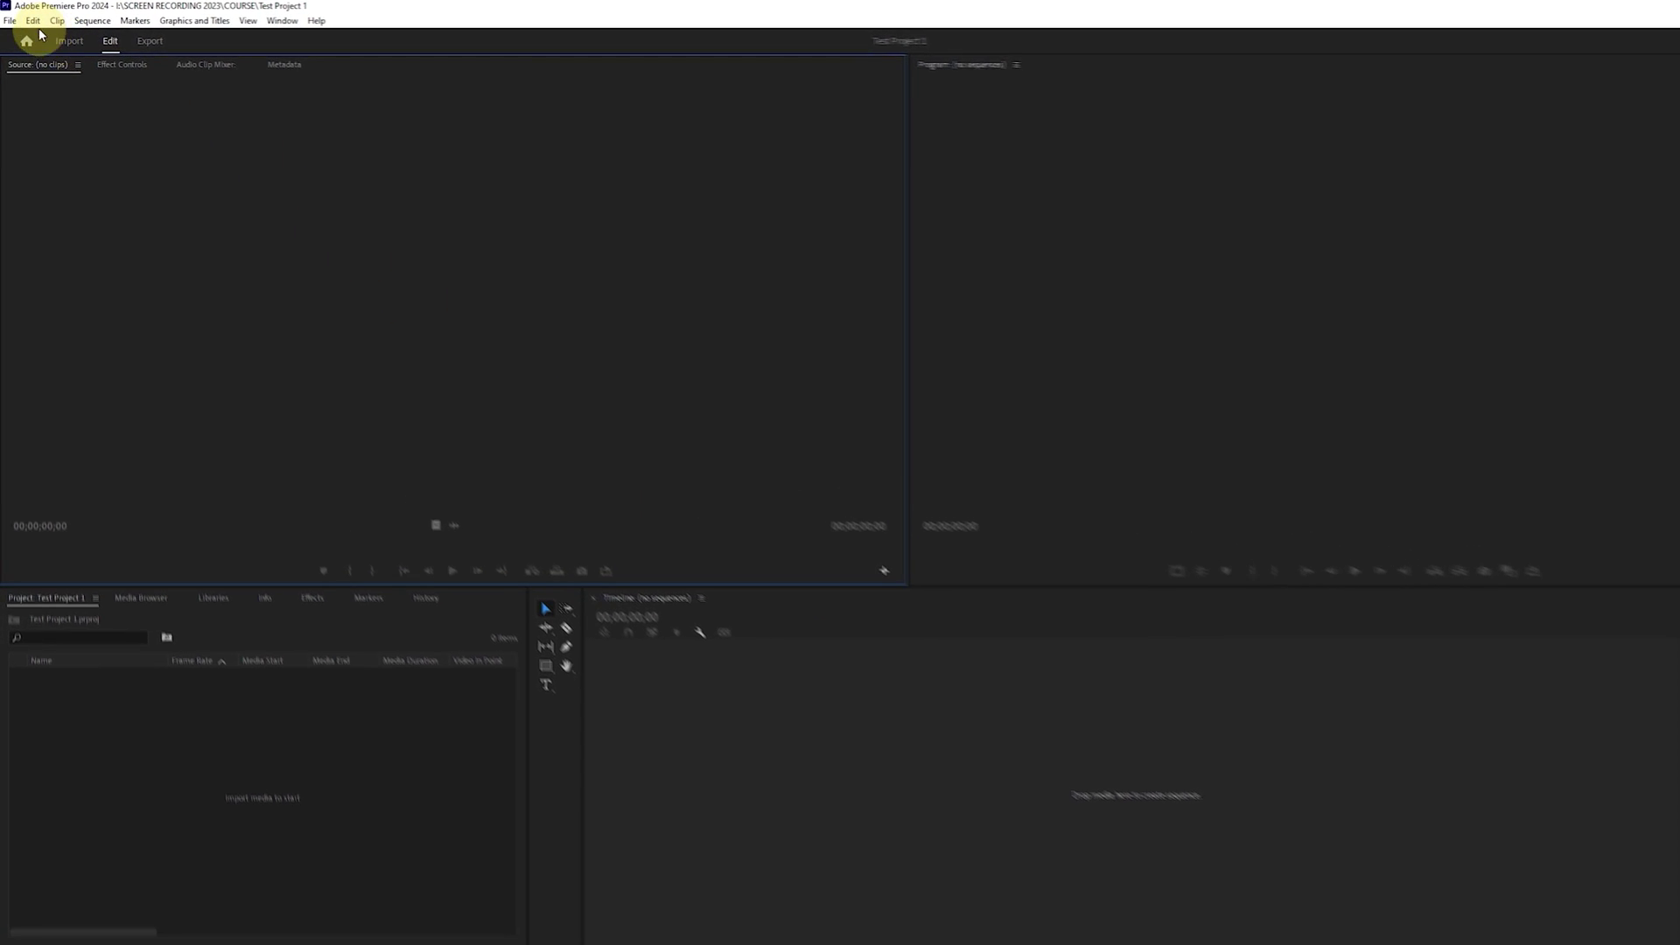
pyautogui.click(12, 21)
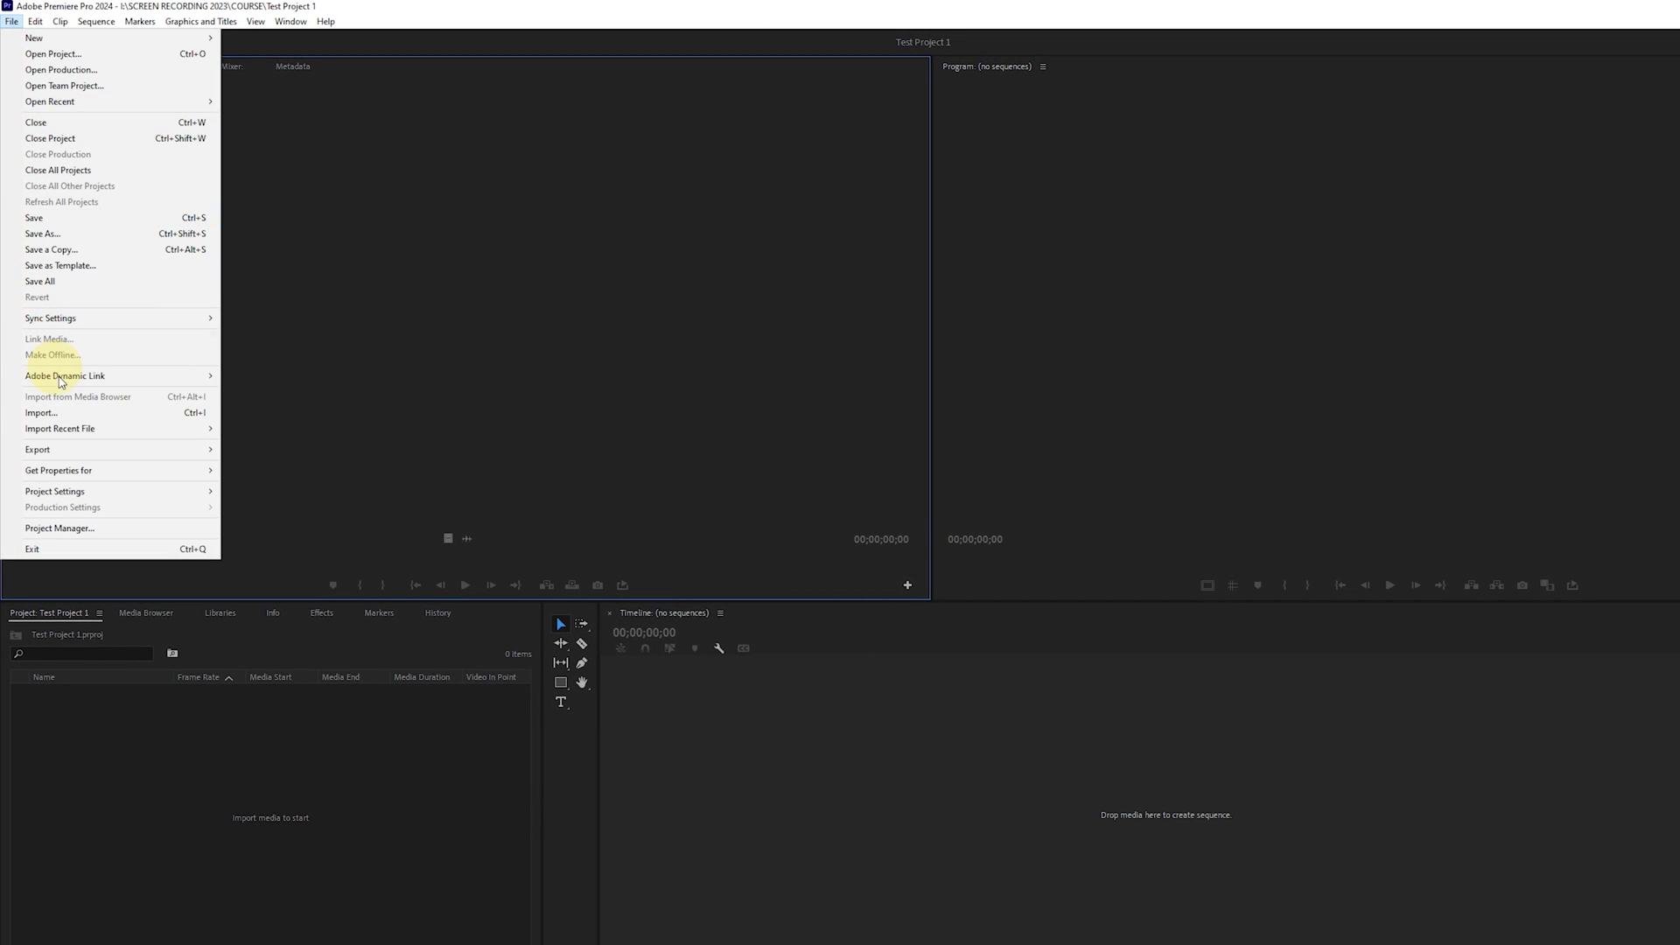
# - Set the project's Renderer to Mercury Playback Engine GPU Acceleration (CUDA) in General Project Settings
pyautogui.moveTo(113, 493)
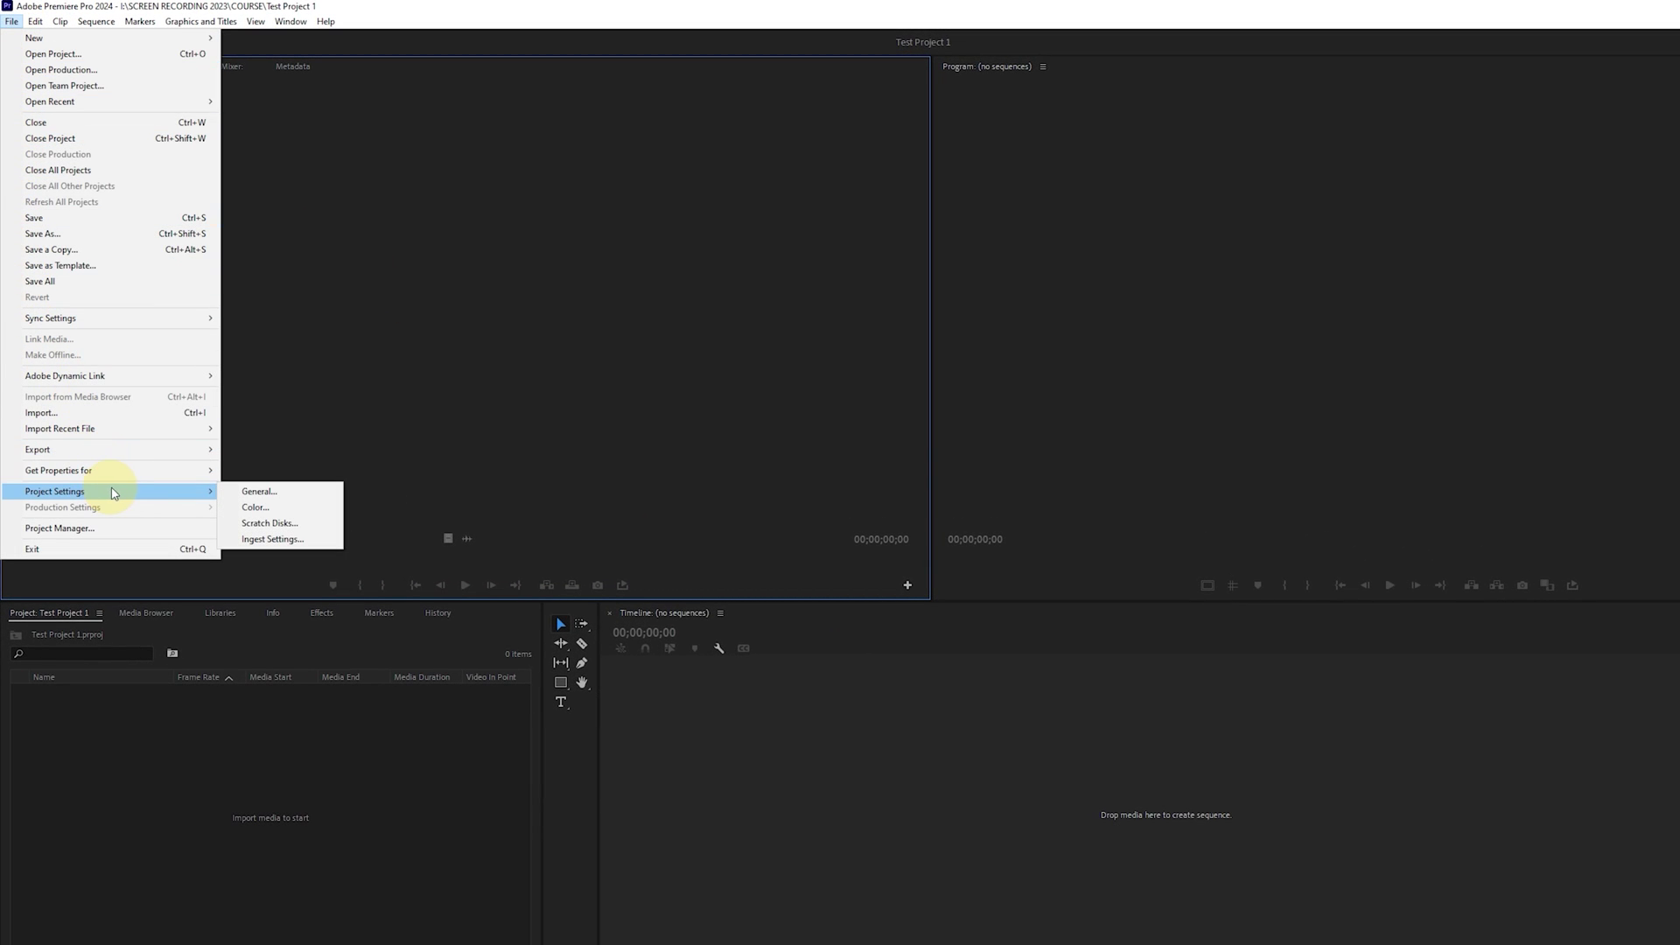
pyautogui.click(307, 501)
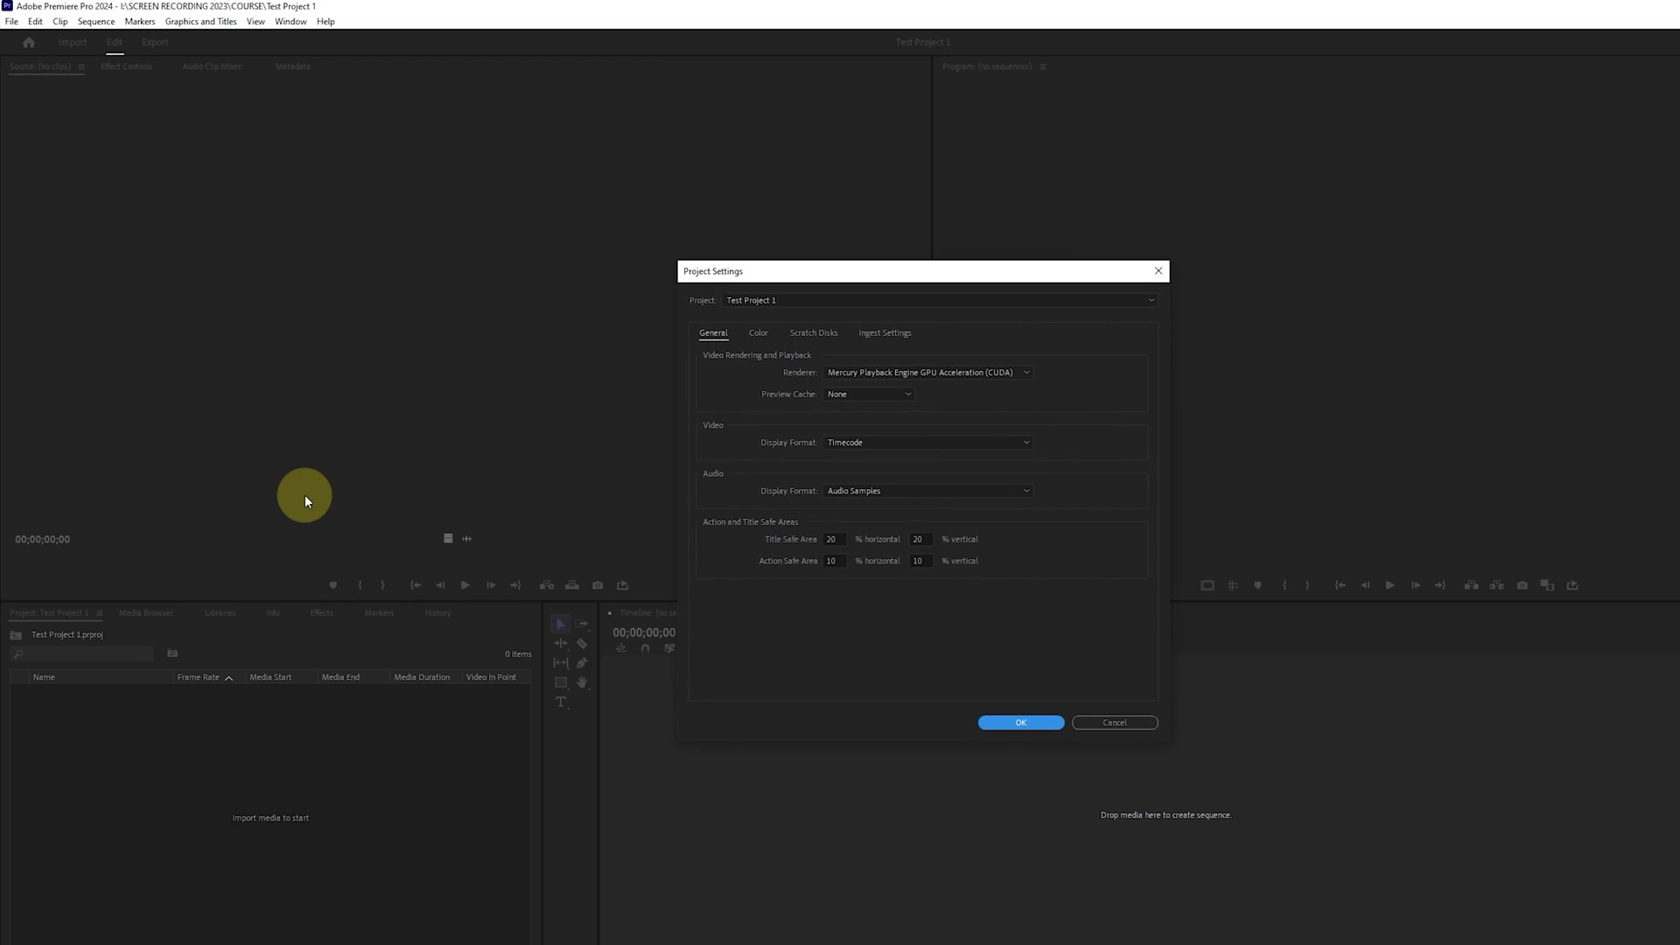
pyautogui.click(874, 349)
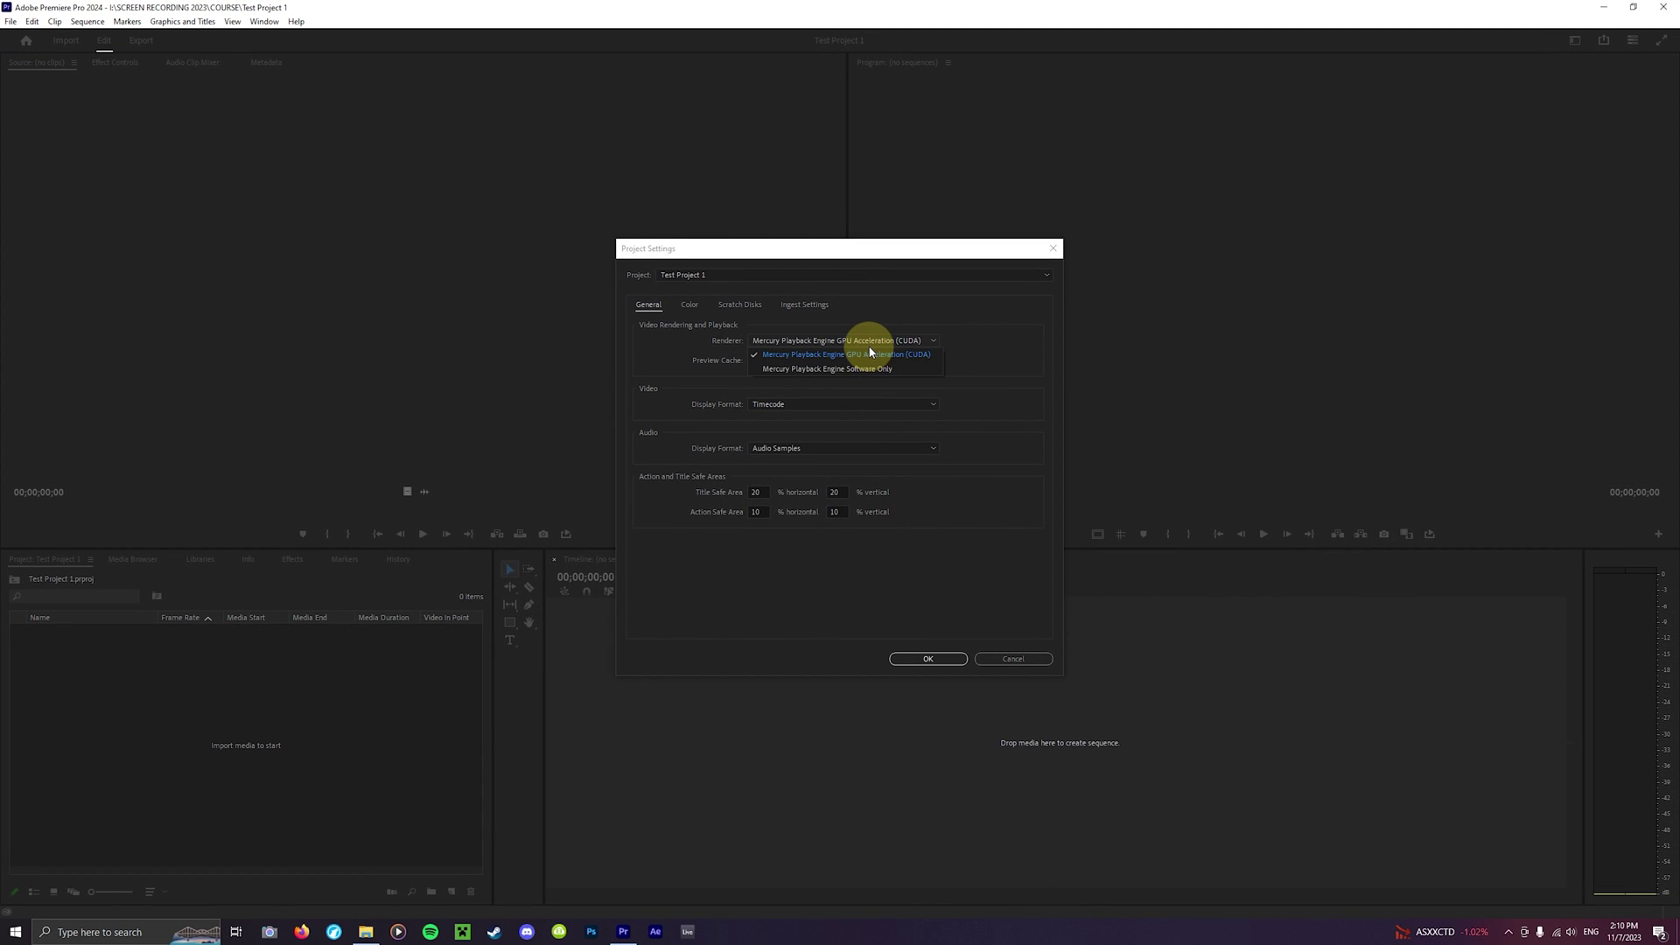
pyautogui.click(864, 353)
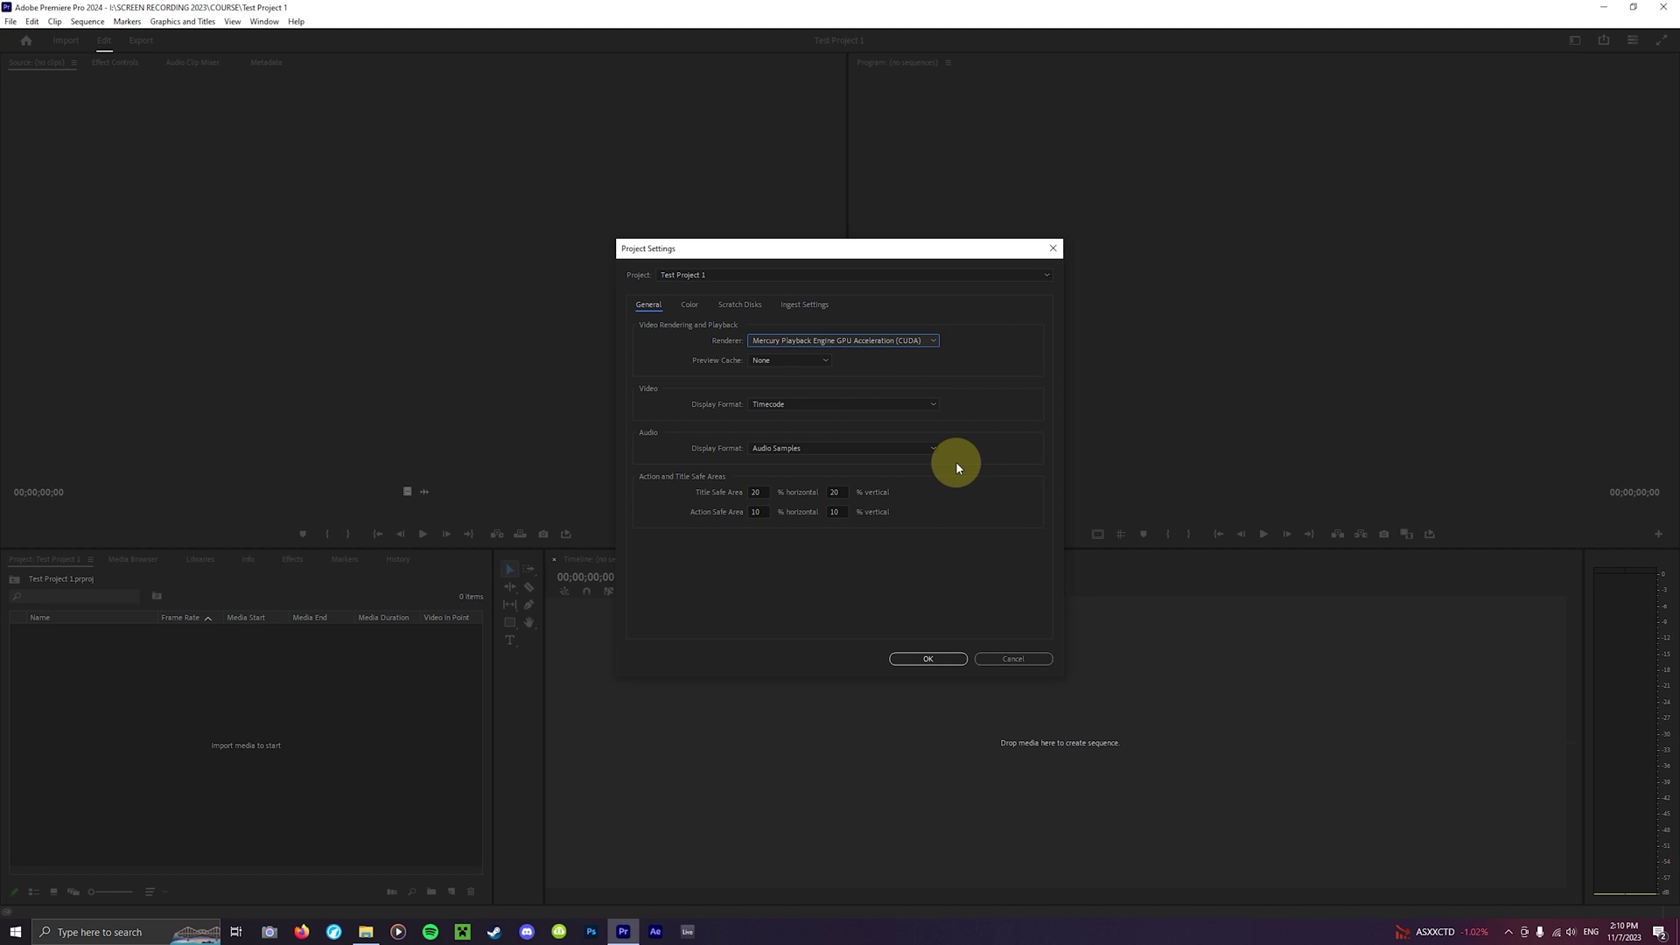
pyautogui.click(885, 369)
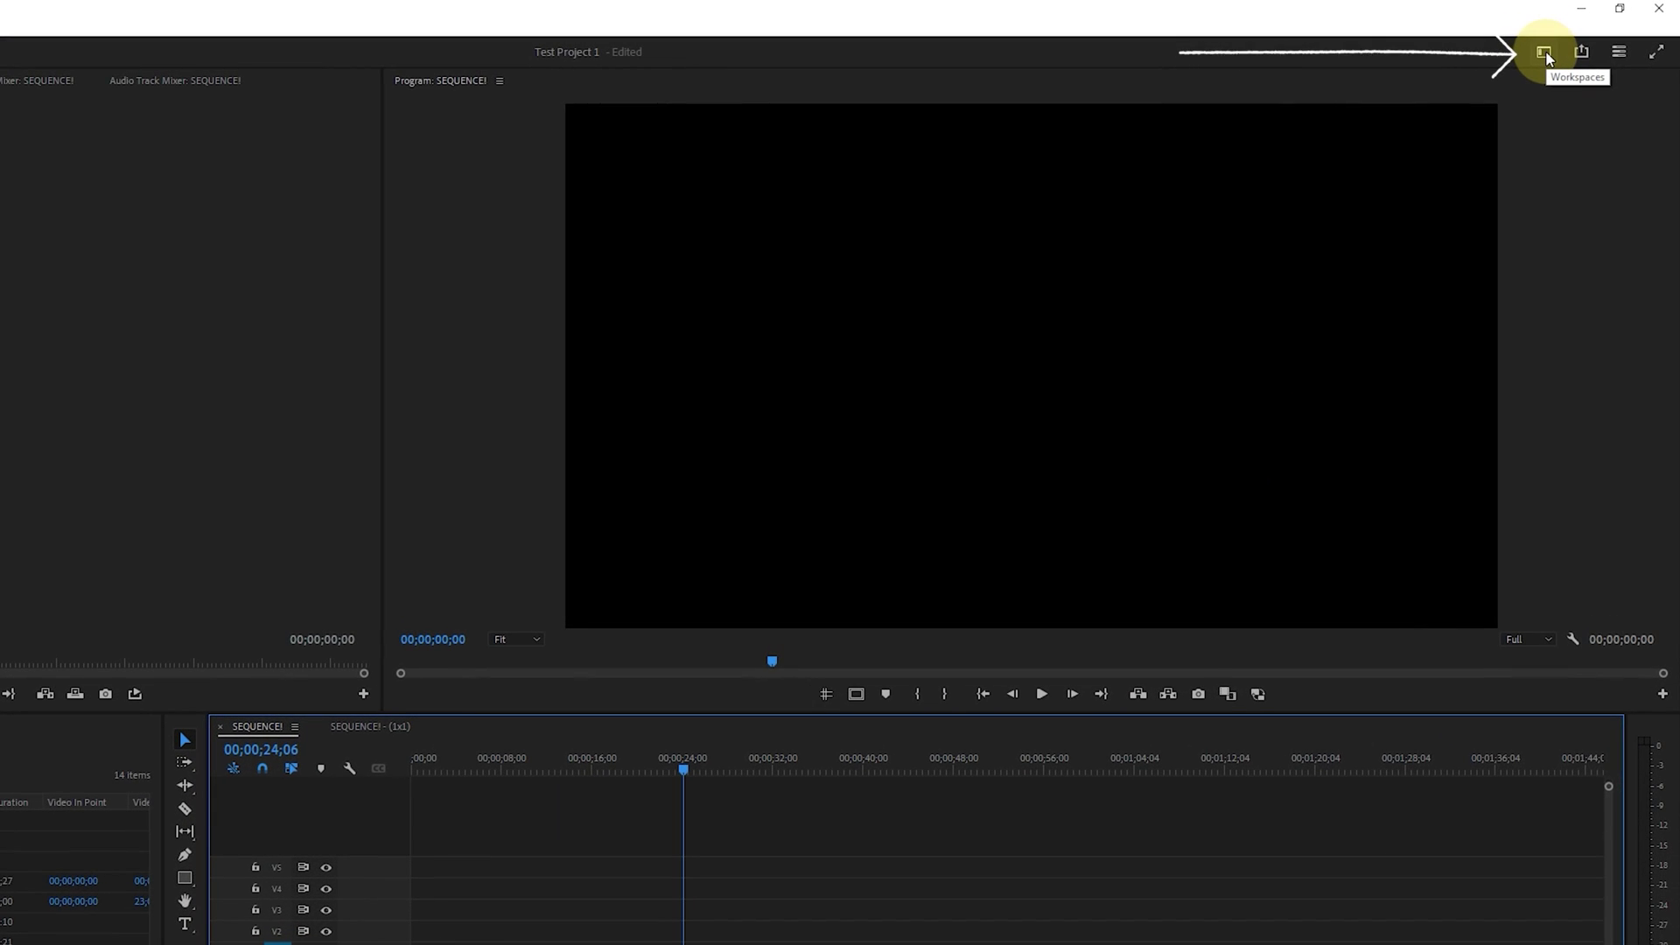
# - Choose the Editing workspace from the Workspaces menu
pyautogui.click(1544, 52)
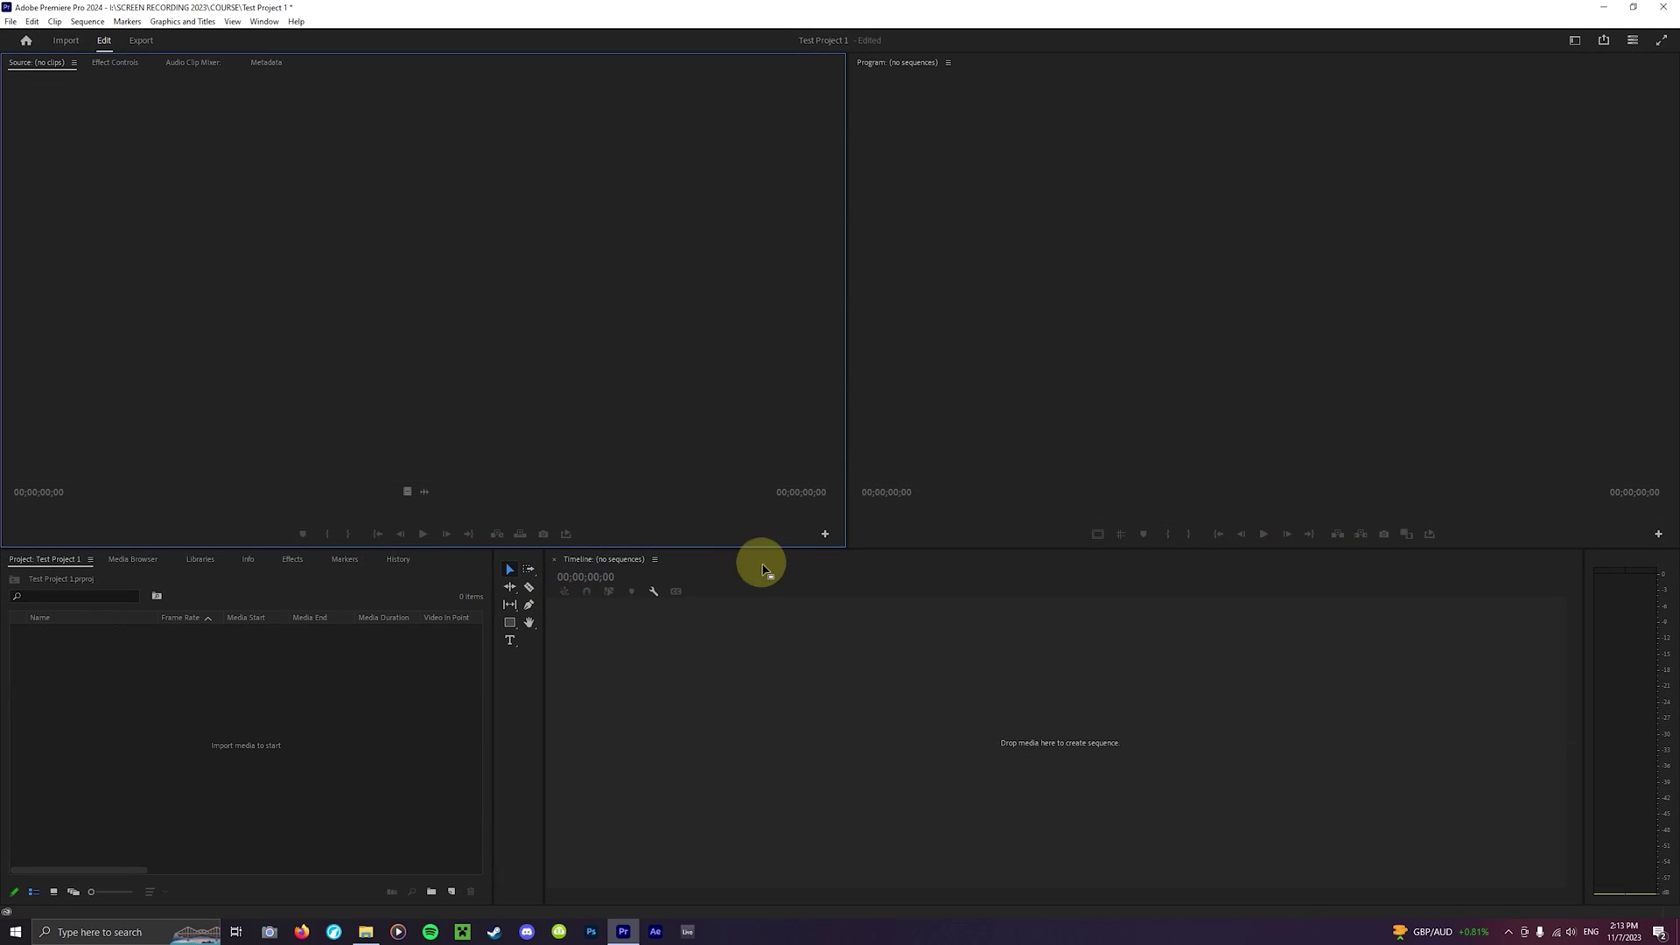
pyautogui.click(915, 513)
pyautogui.click(457, 675)
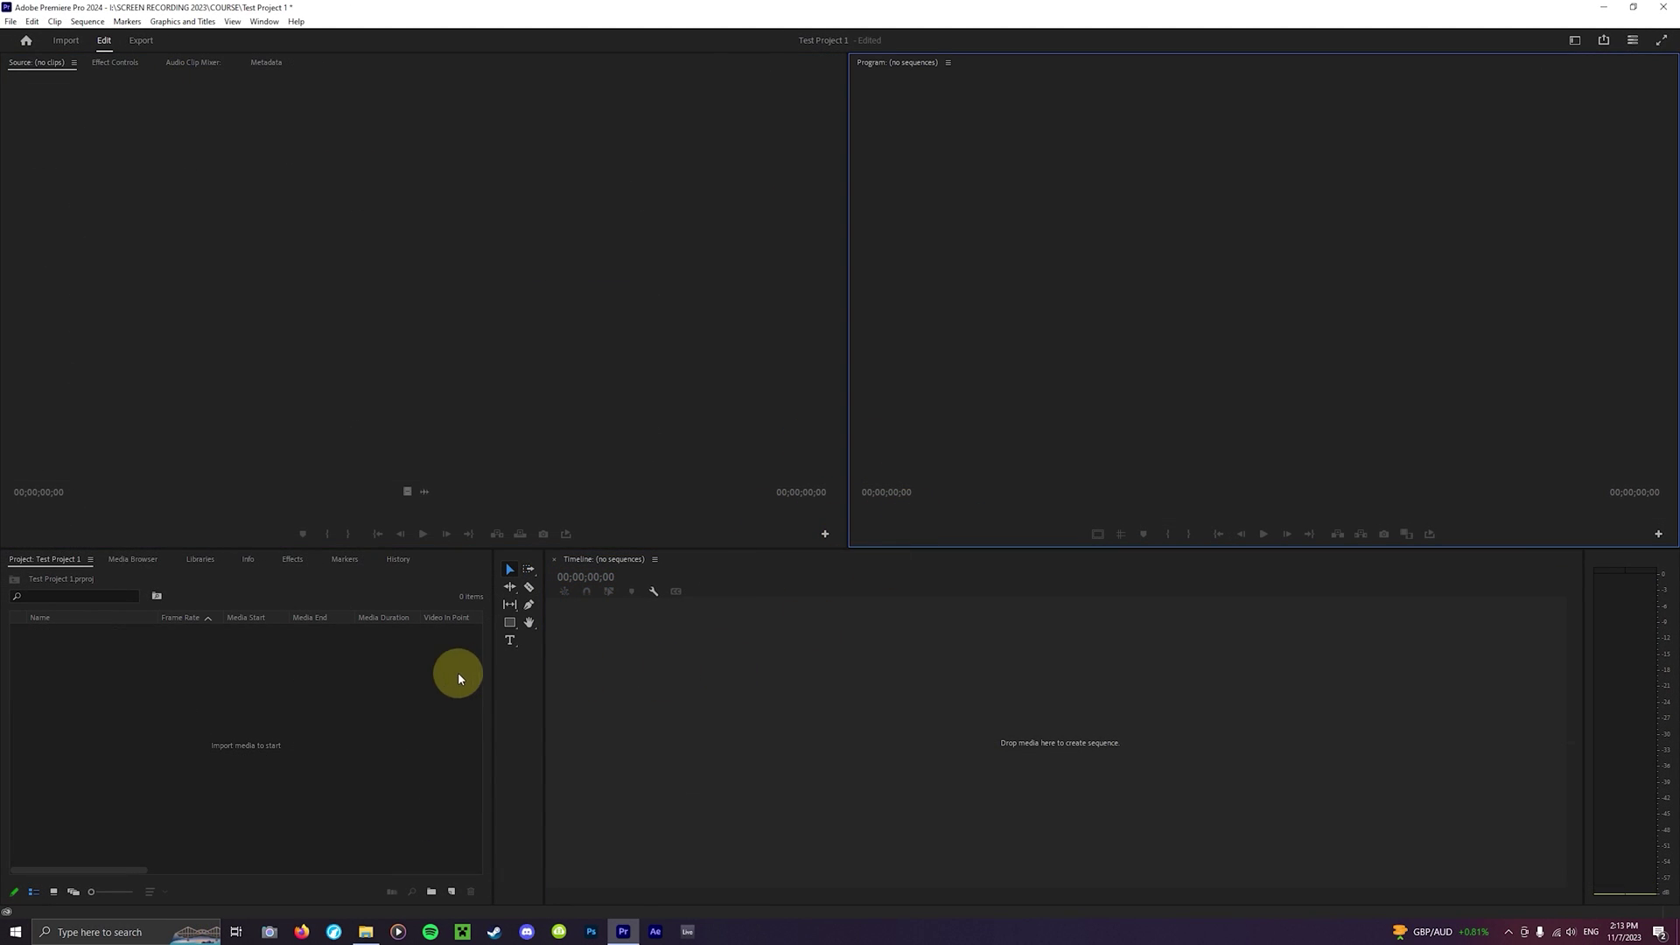
pyautogui.click(502, 412)
pyautogui.click(870, 533)
pyautogui.click(413, 712)
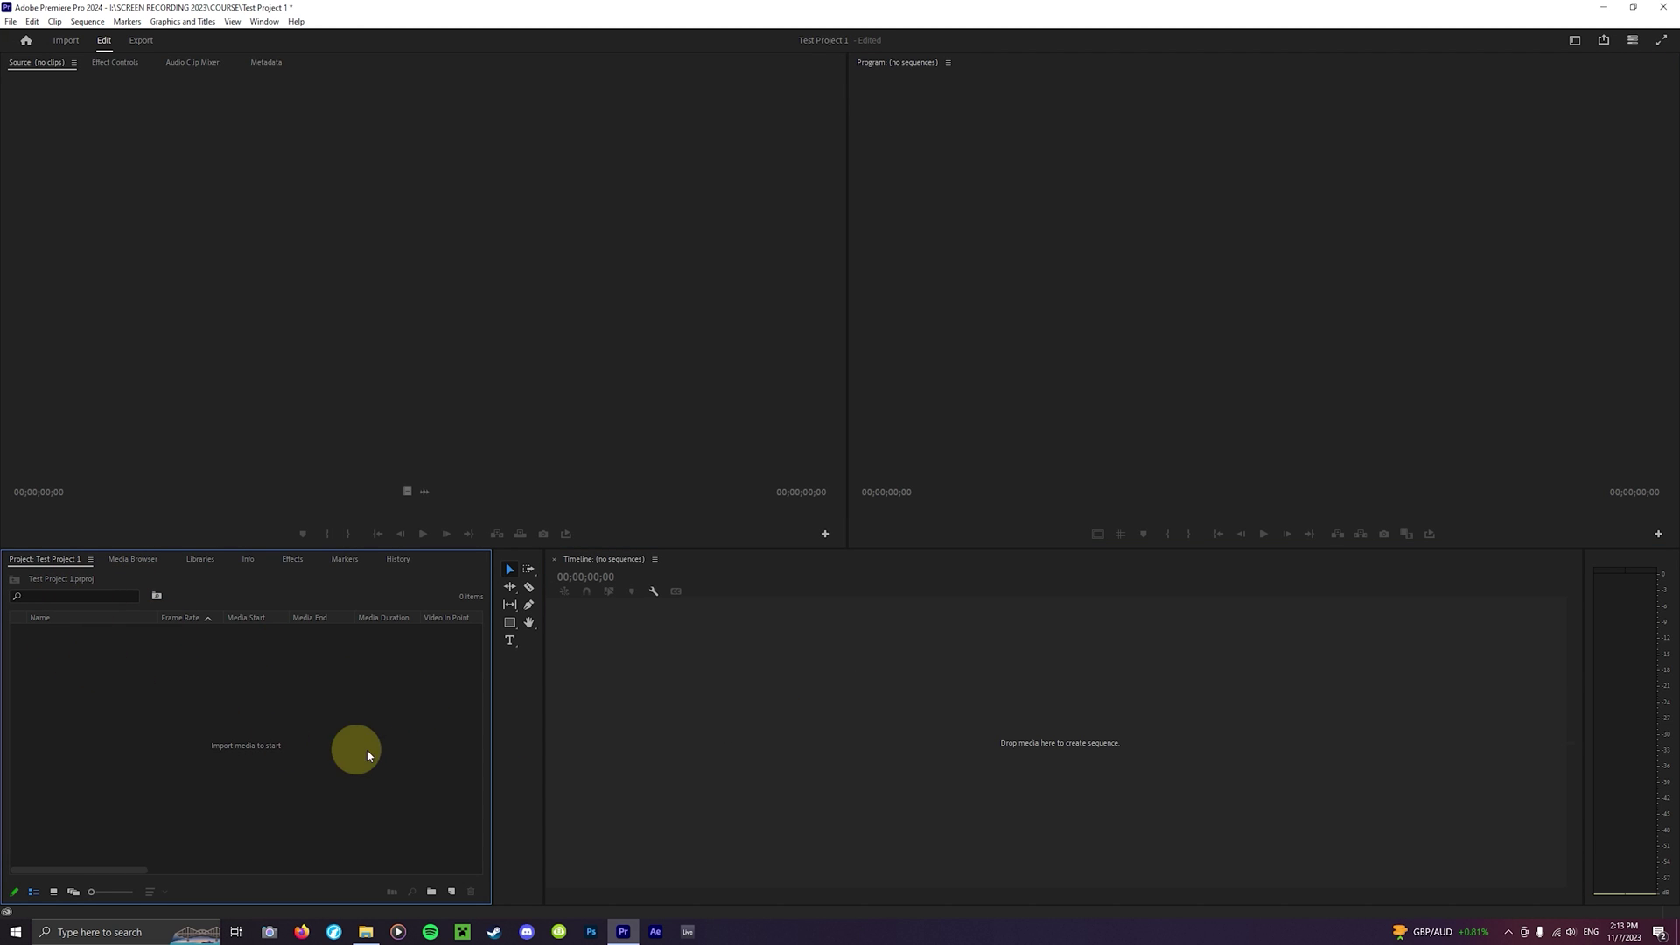
pyautogui.click(718, 712)
pyautogui.click(225, 744)
pyautogui.click(418, 385)
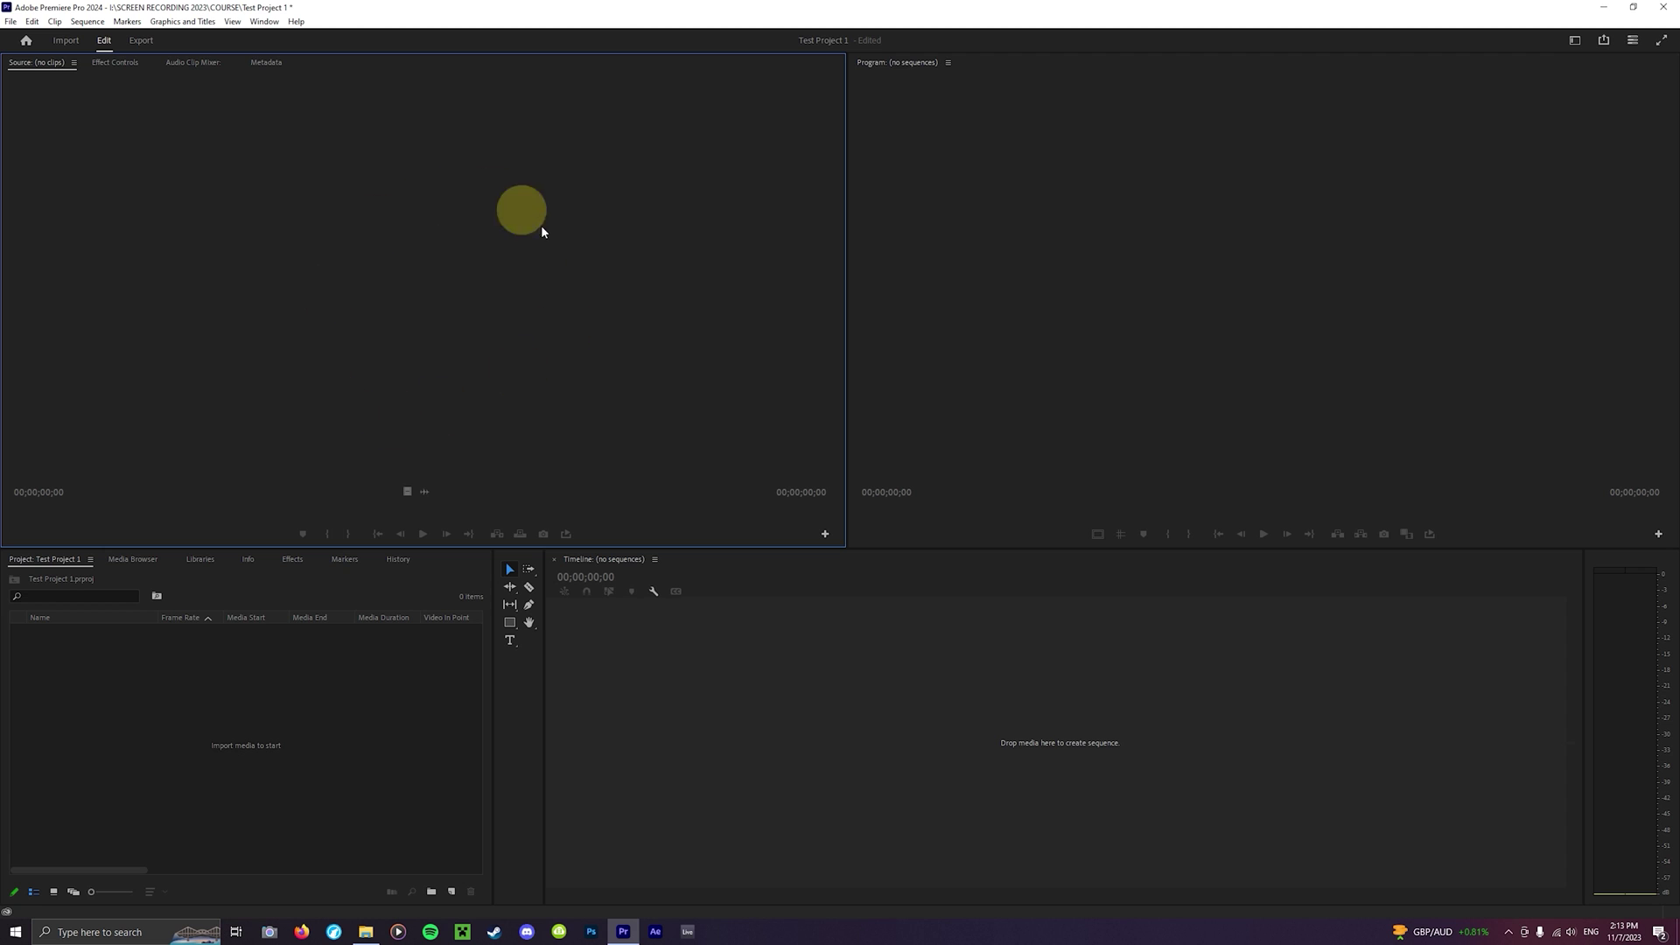
pyautogui.click(1190, 750)
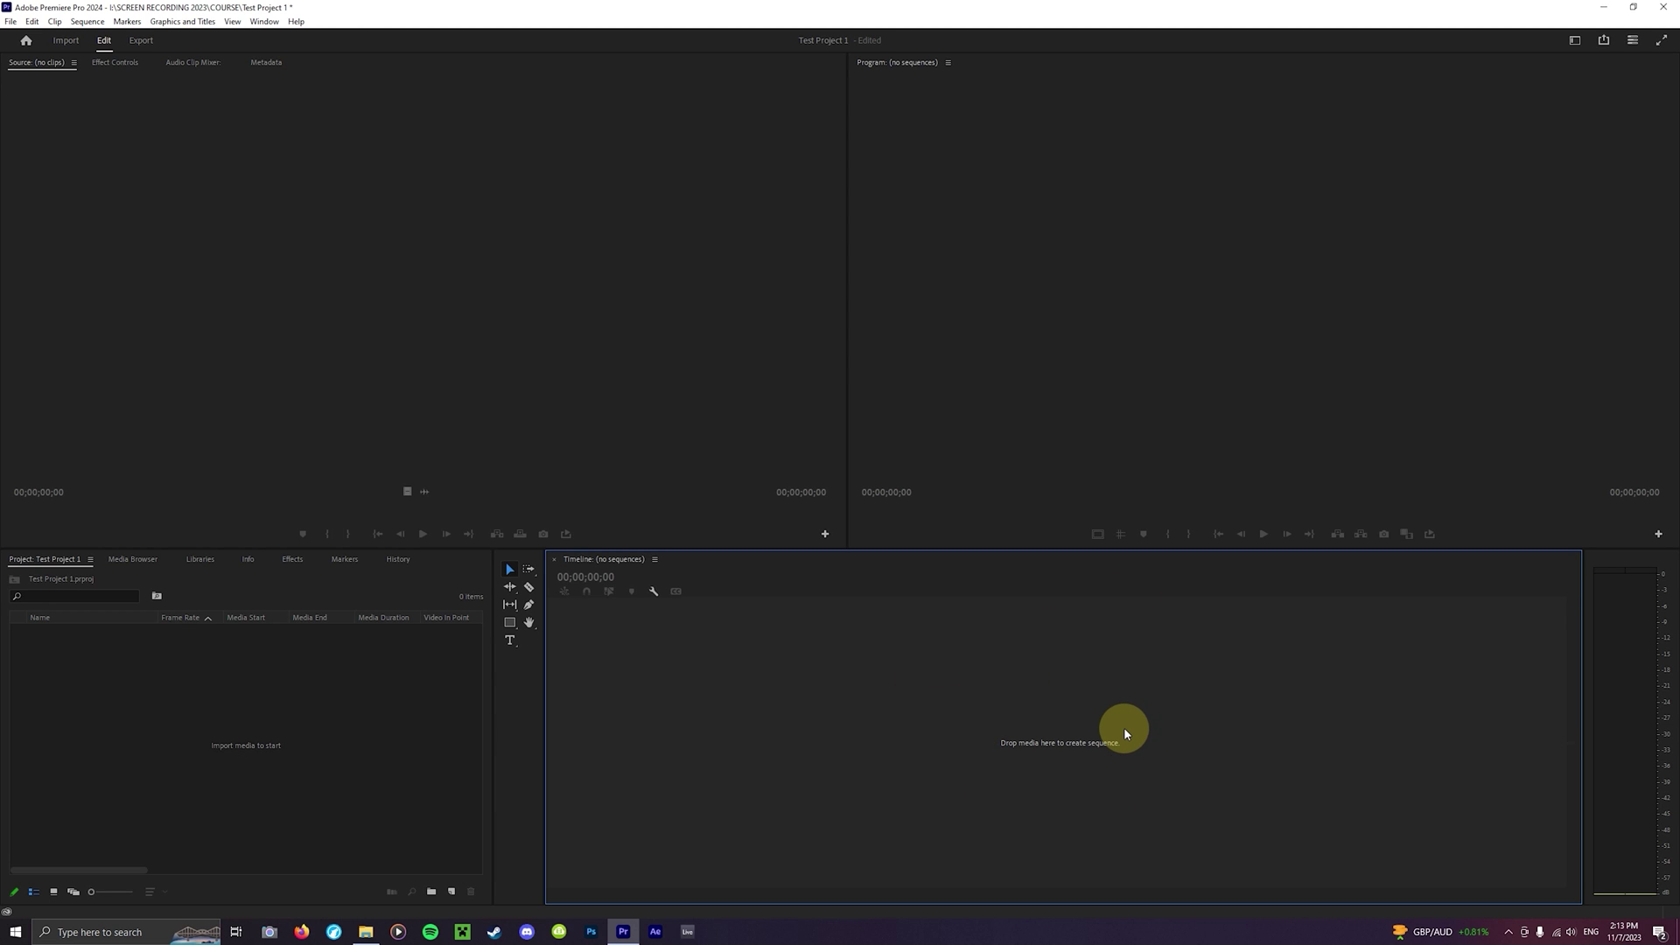
pyautogui.click(1310, 300)
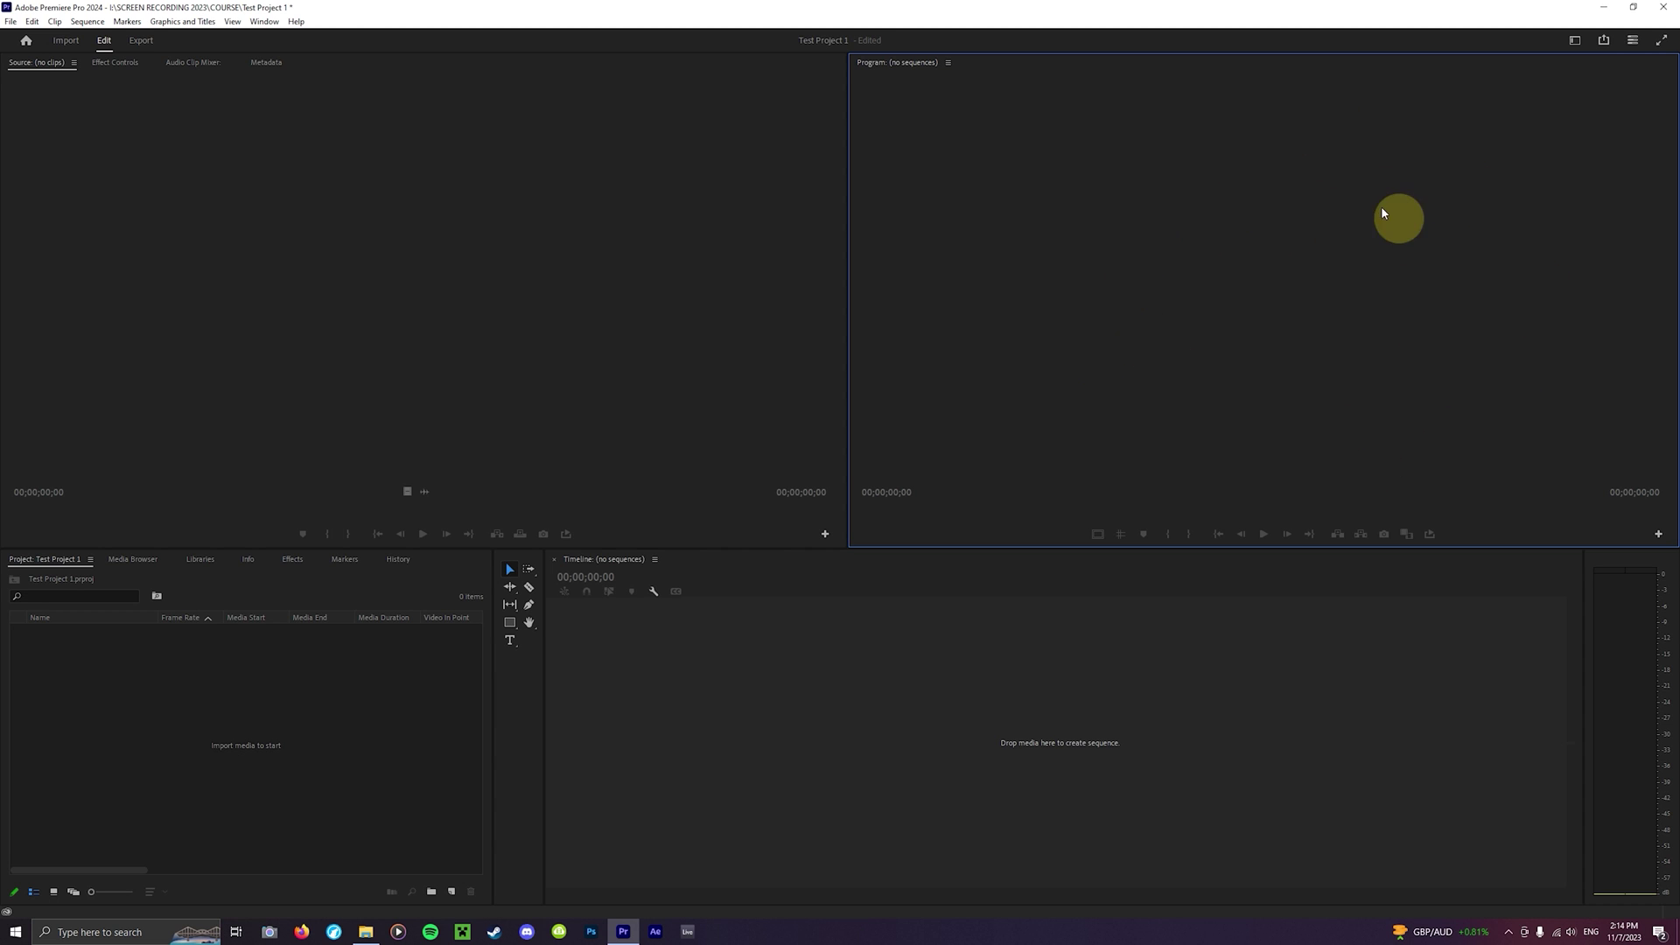
pyautogui.click(1039, 685)
pyautogui.click(595, 481)
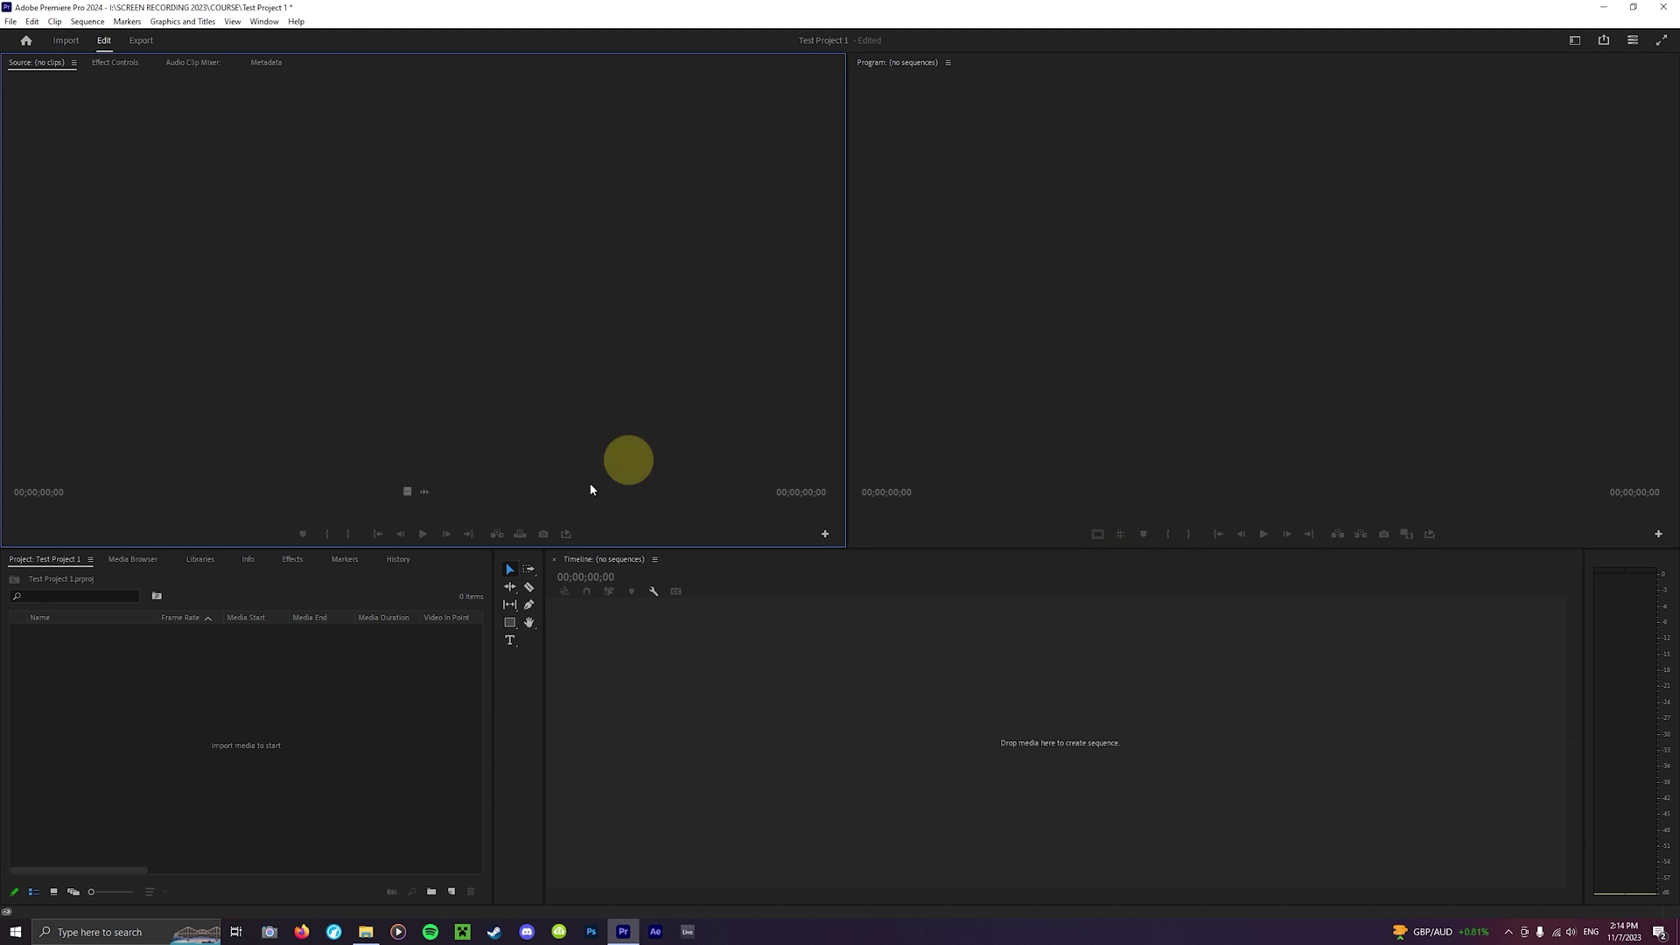
pyautogui.click(368, 704)
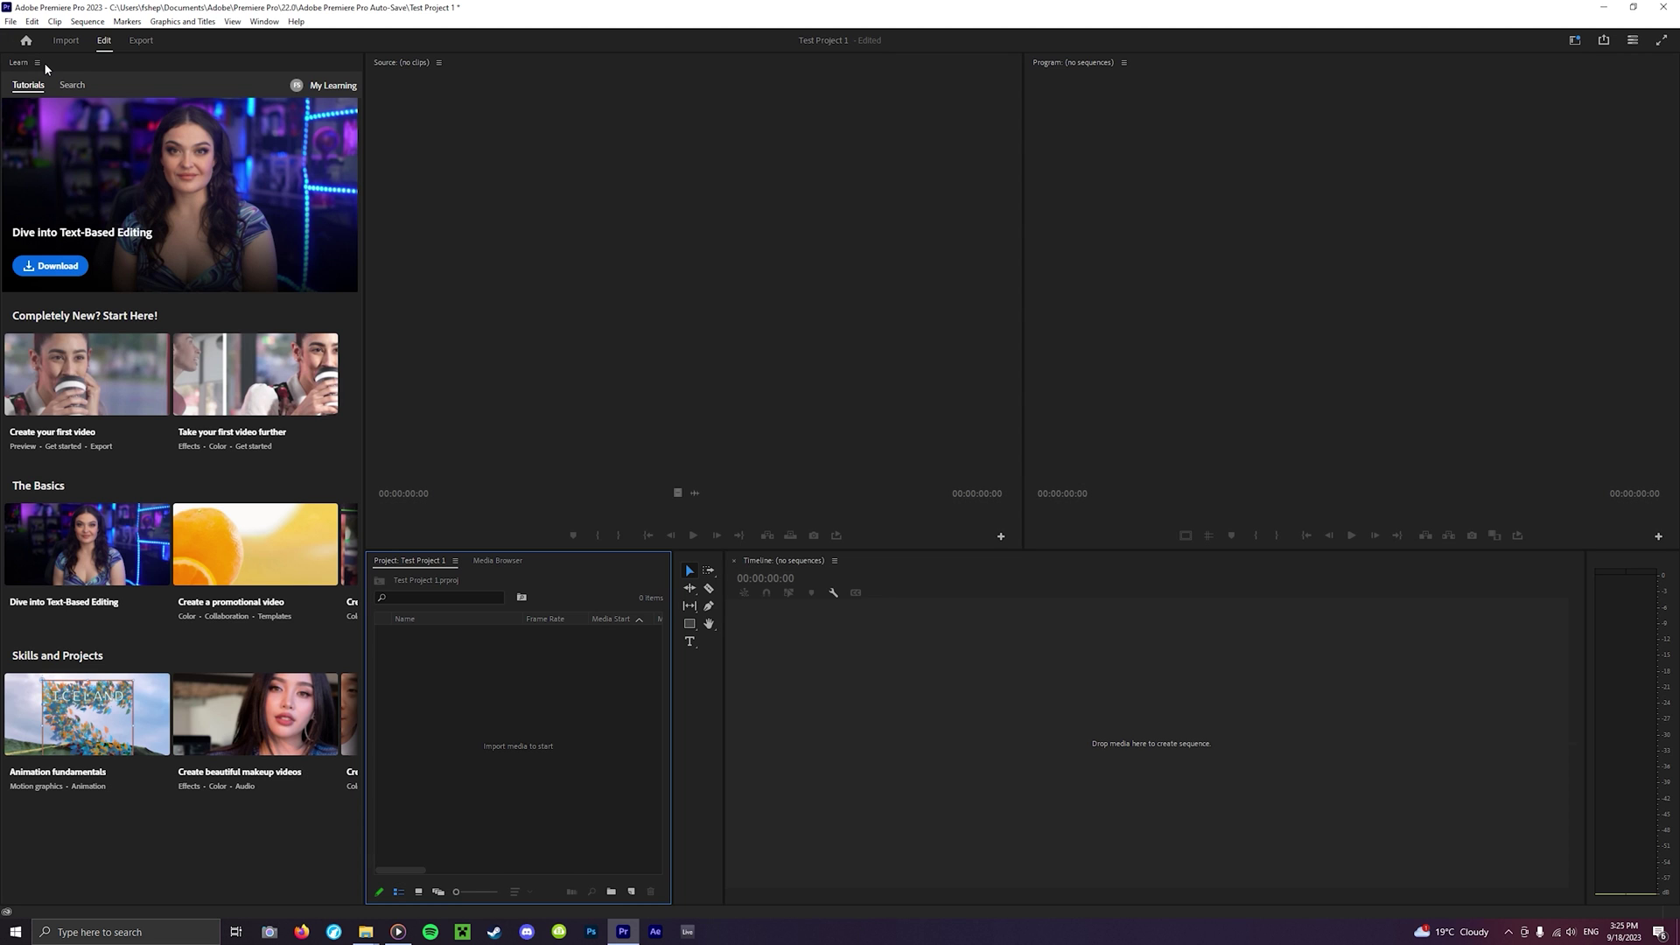
# - Close the Learn panel through its panel menu and bring up the Effects panel
pyautogui.click(38, 62)
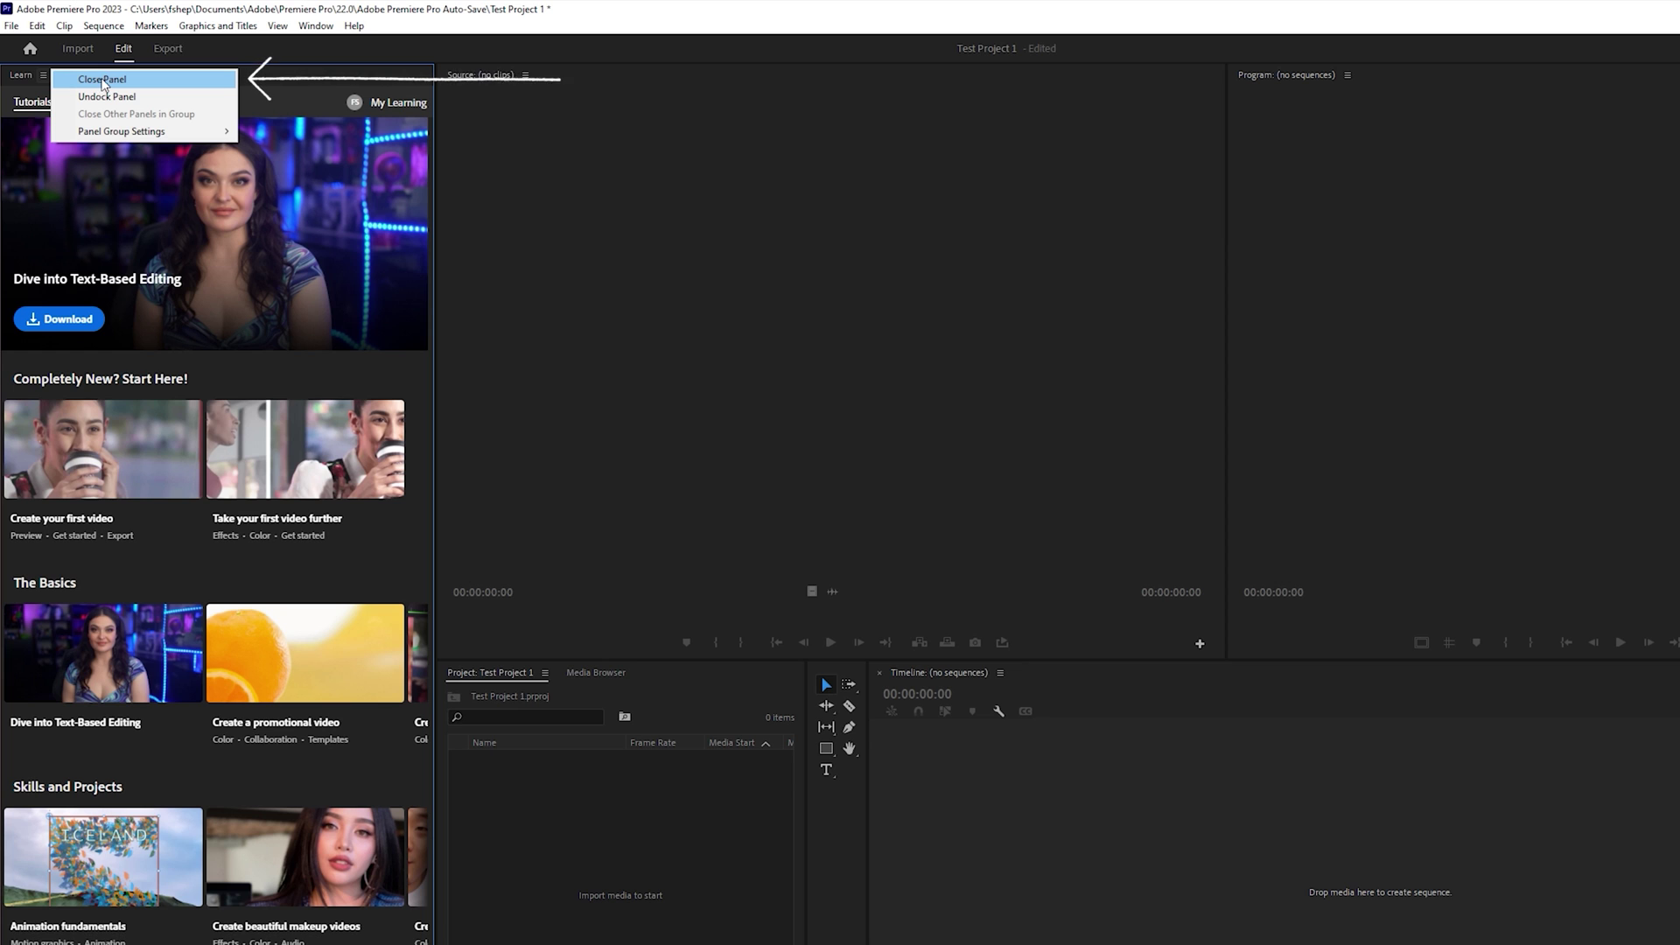
pyautogui.click(73, 79)
pyautogui.click(600, 750)
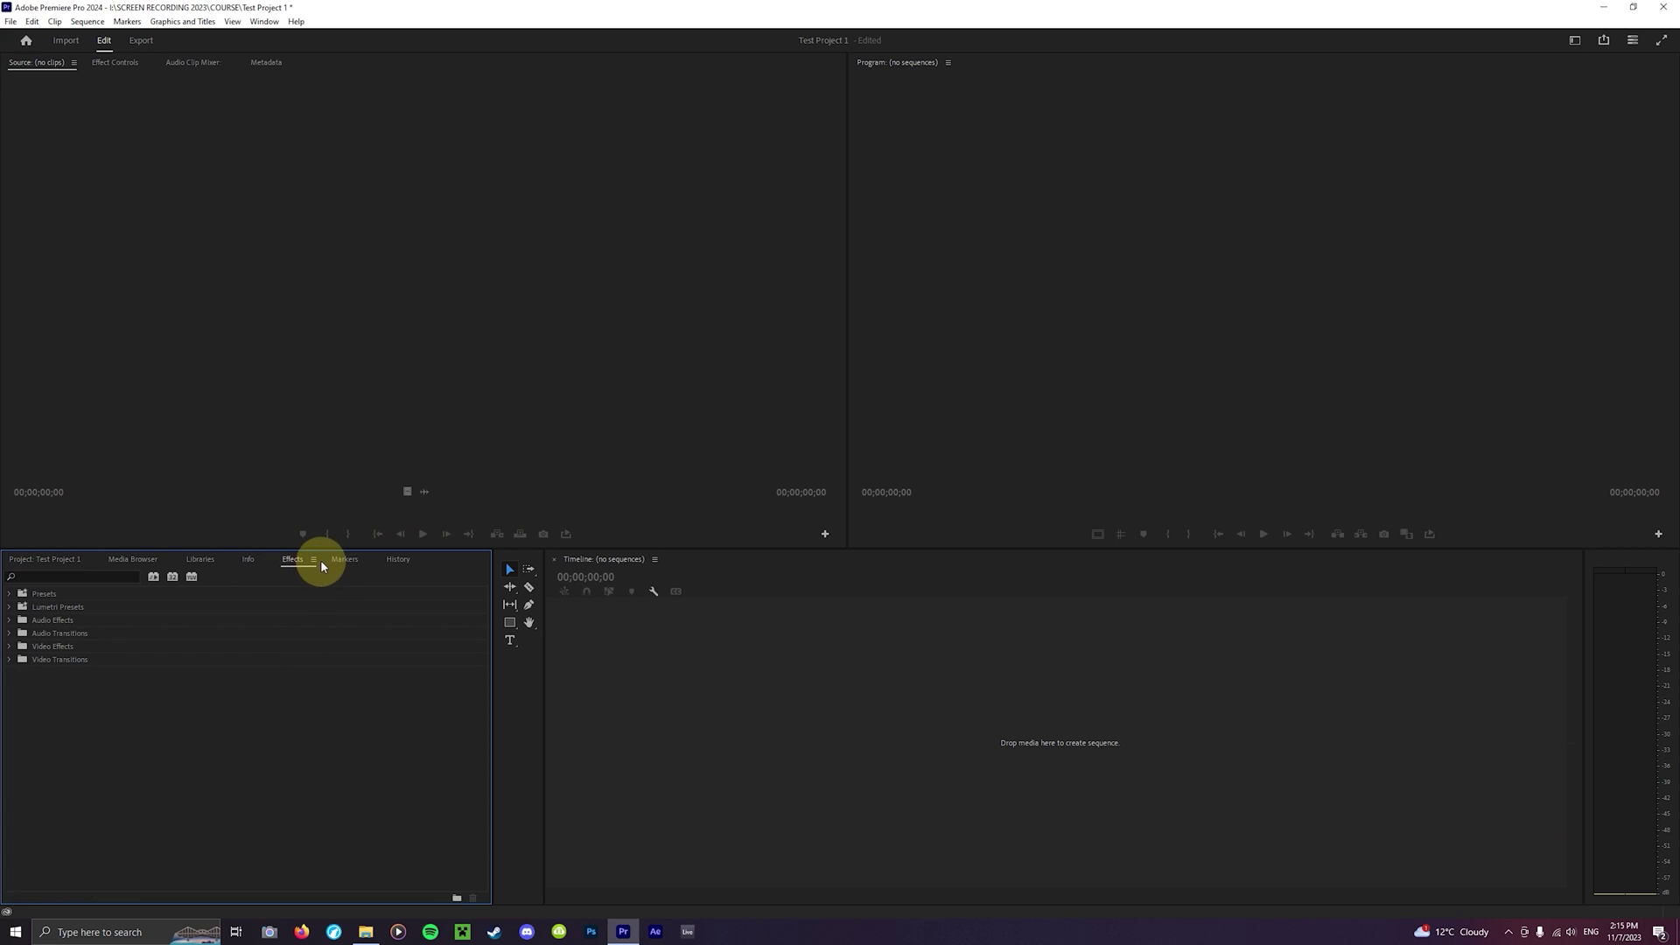
# - Check the Window menu's panel list, then open the Effects panel's options menu
pyautogui.click(264, 21)
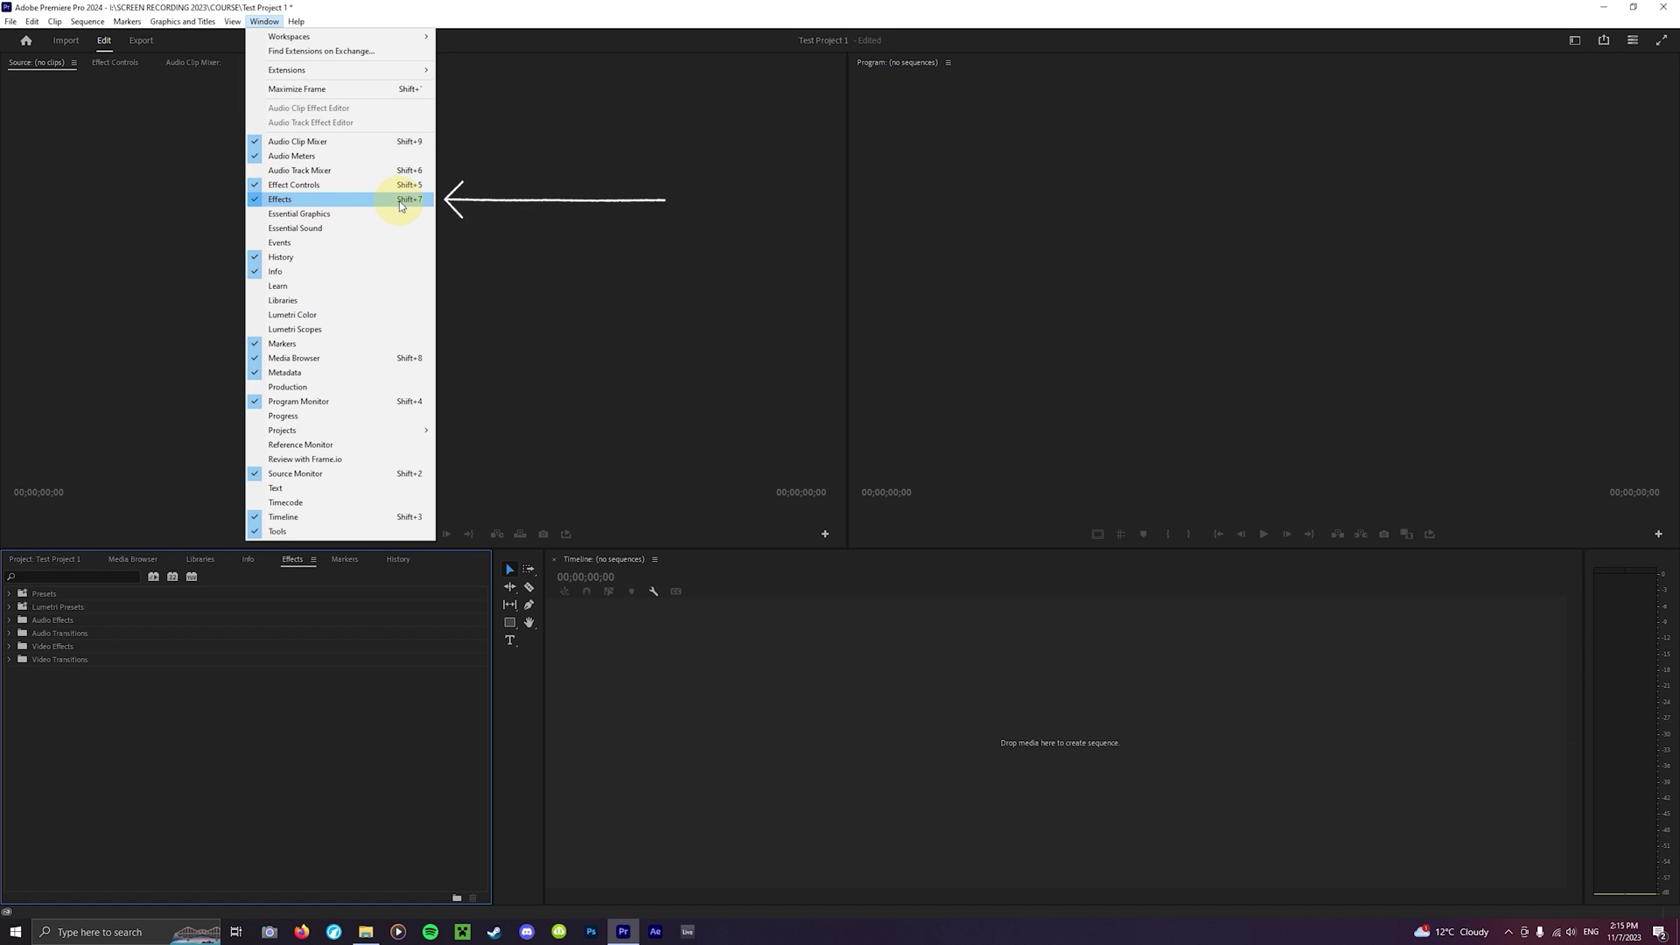
pyautogui.click(523, 240)
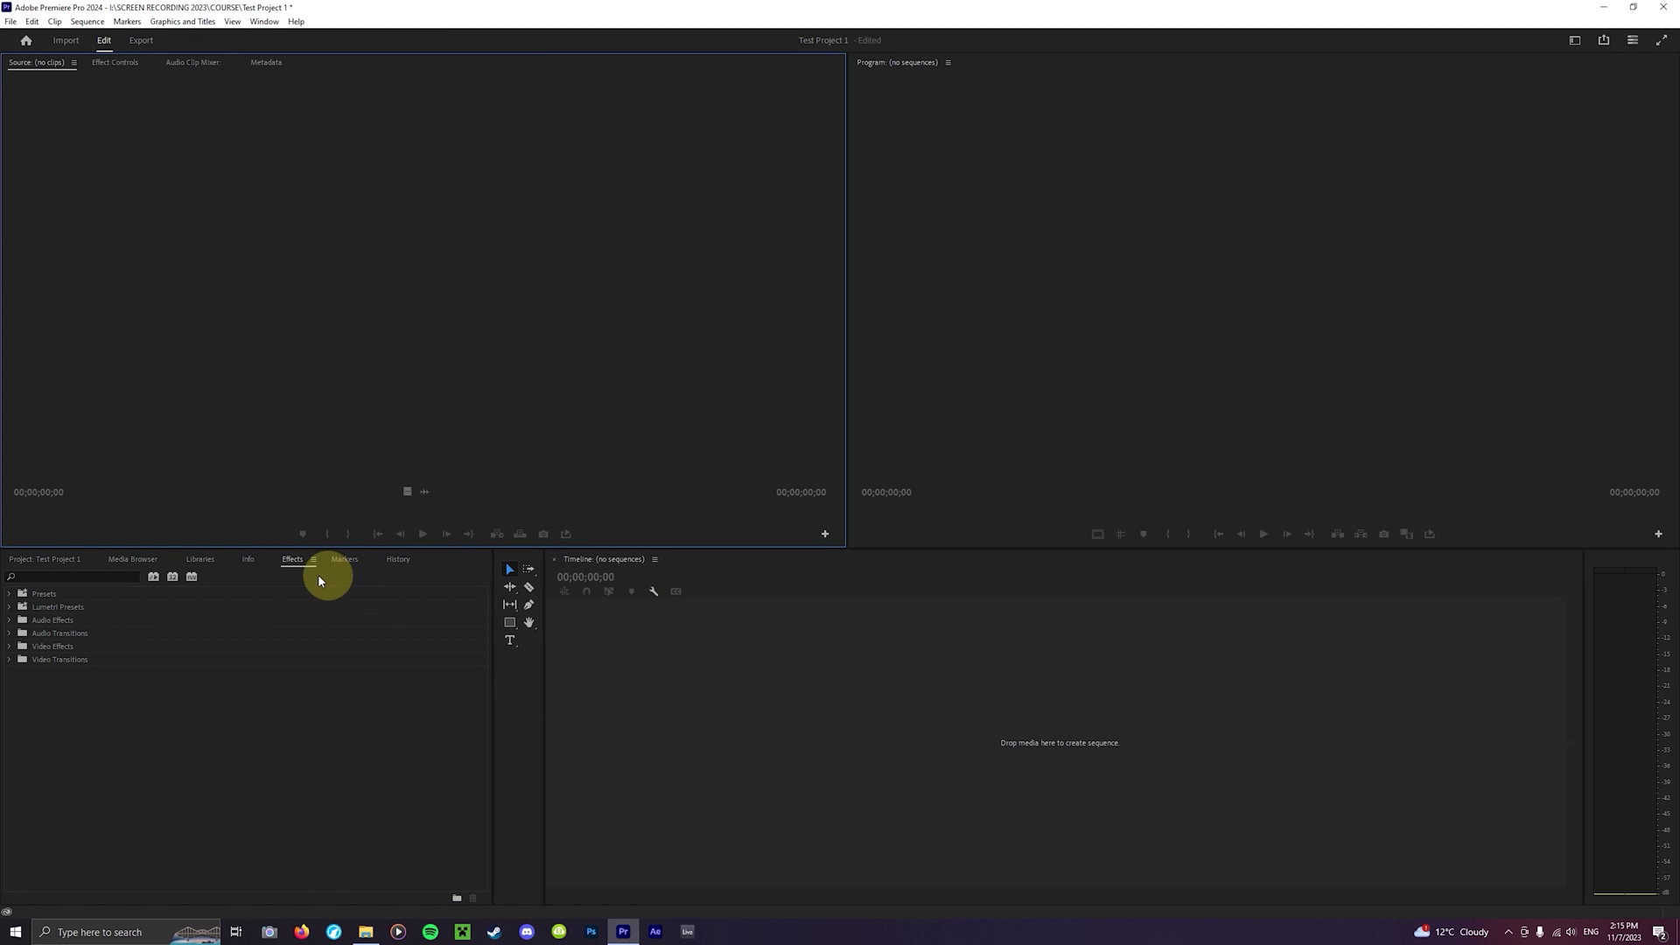
pyautogui.click(292, 566)
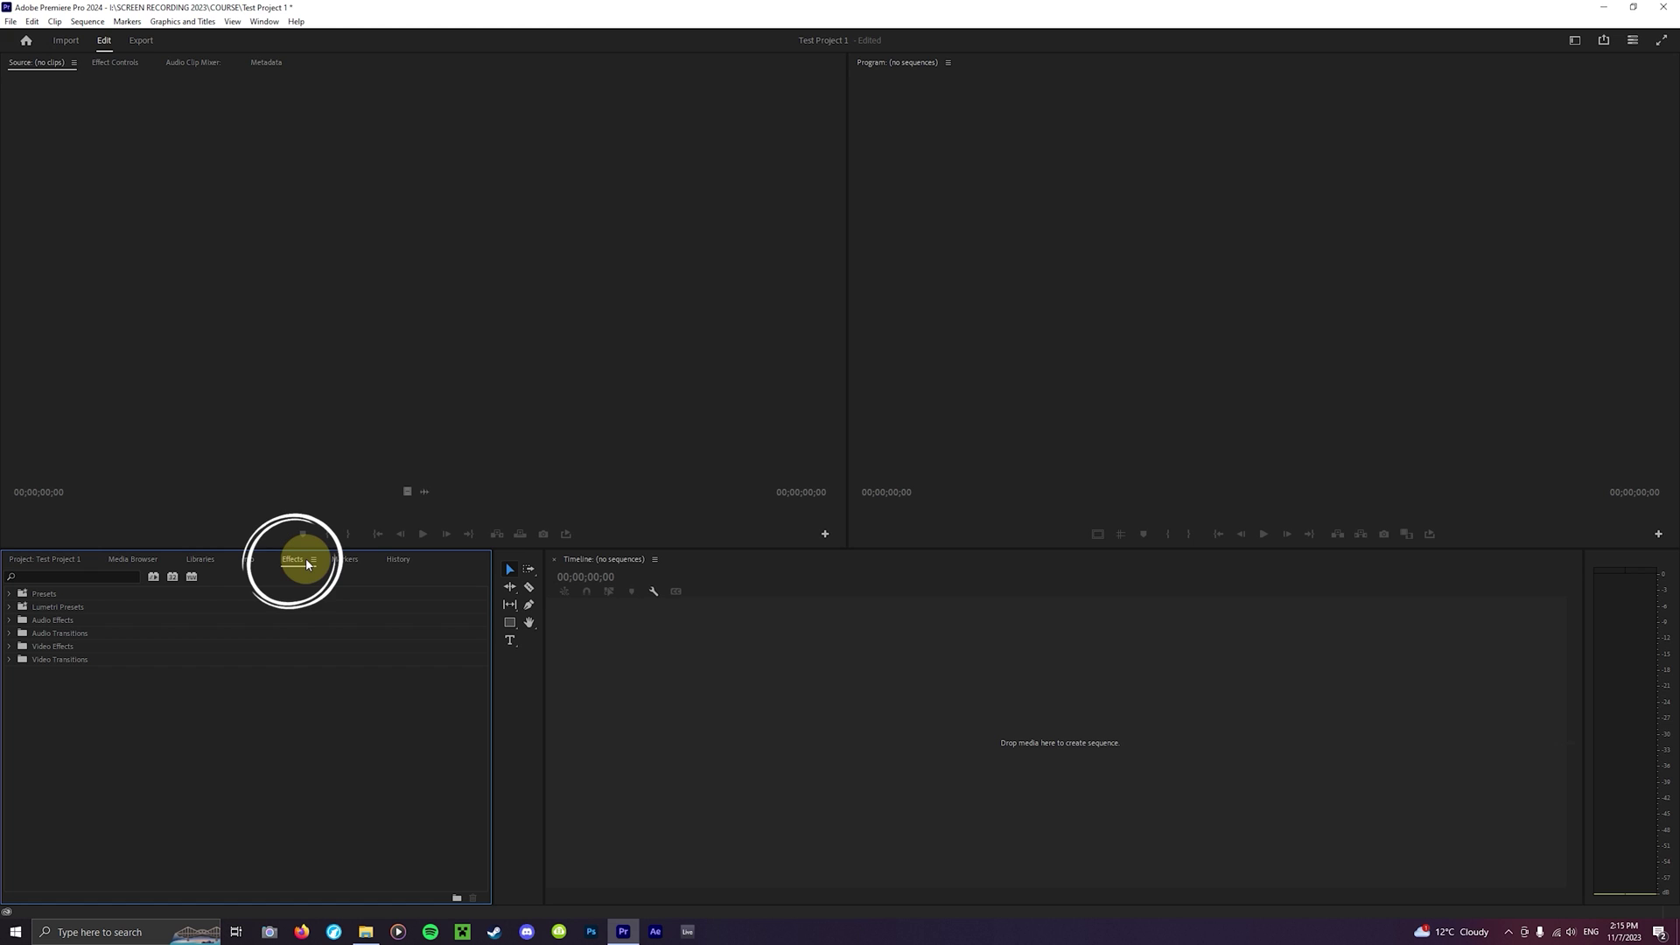
pyautogui.click(310, 560)
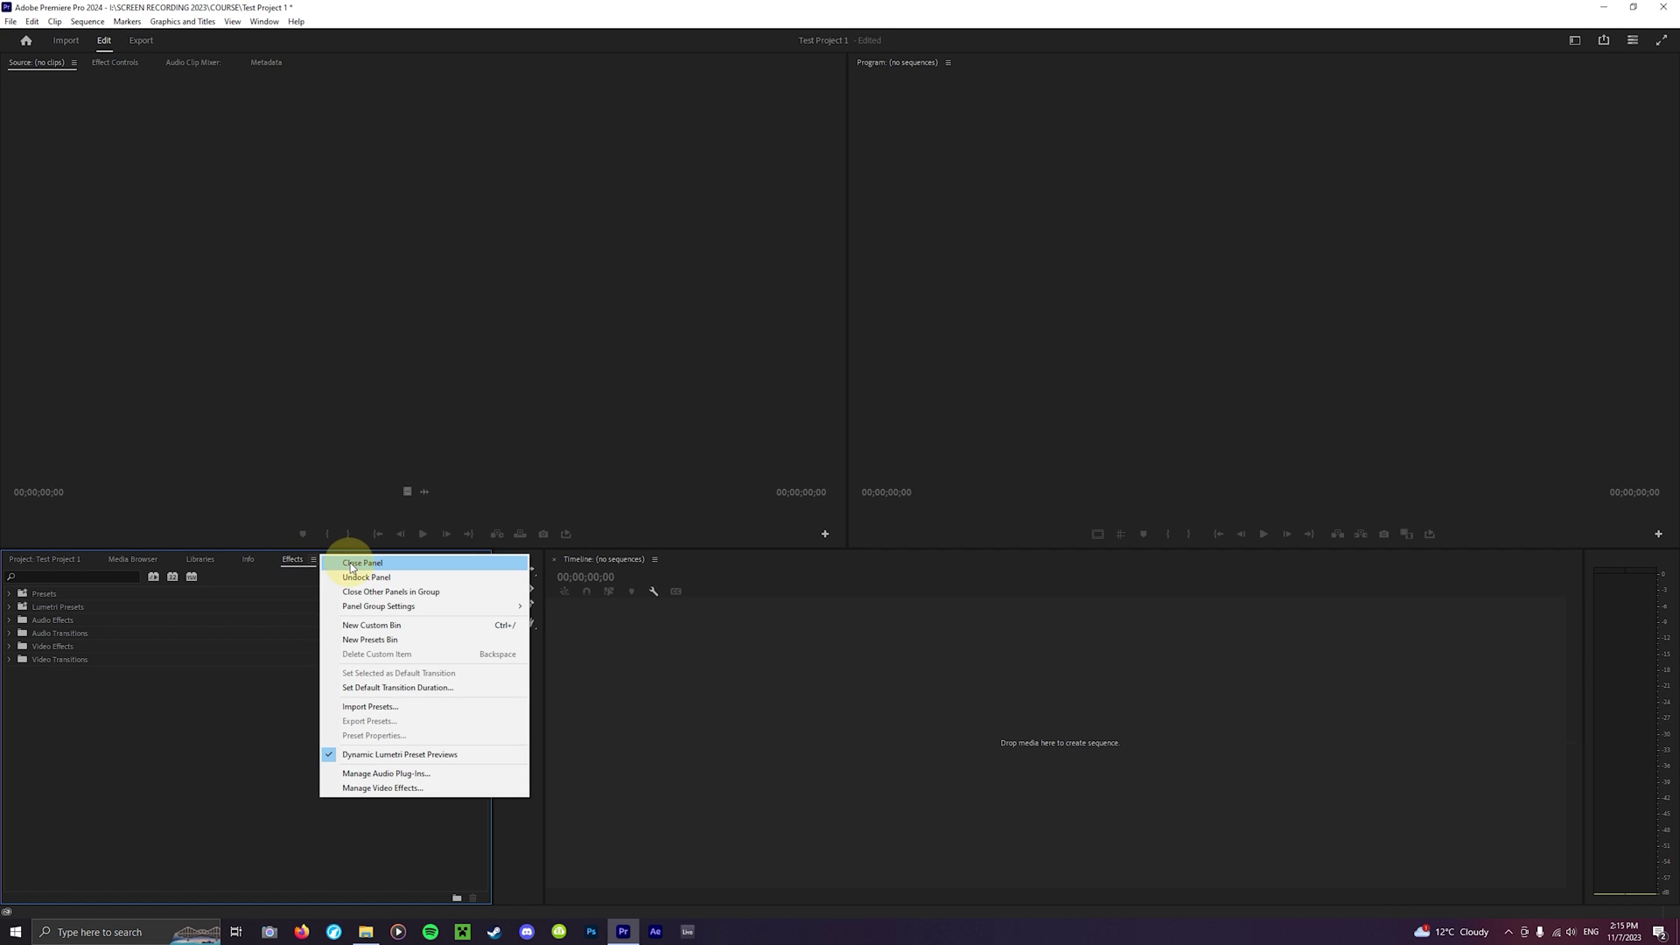
# - Undock the Effects panel and dock it beside Effect Controls in the Source panel group
pyautogui.click(368, 576)
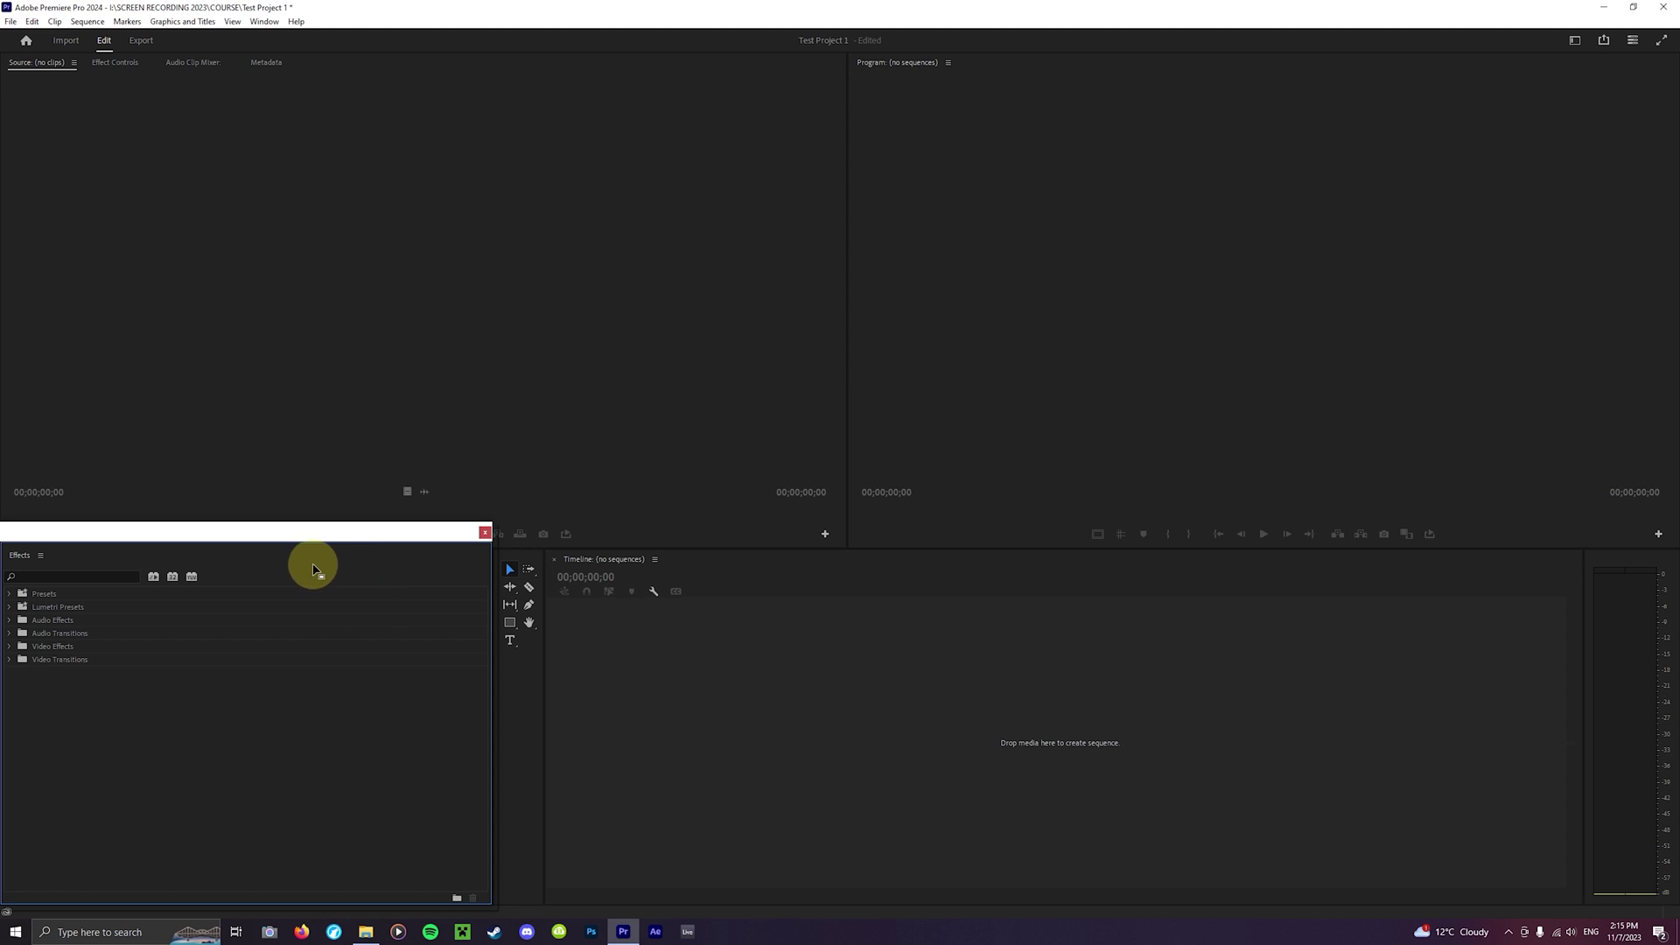
pyautogui.moveTo(114, 535); pyautogui.dragTo(727, 261)
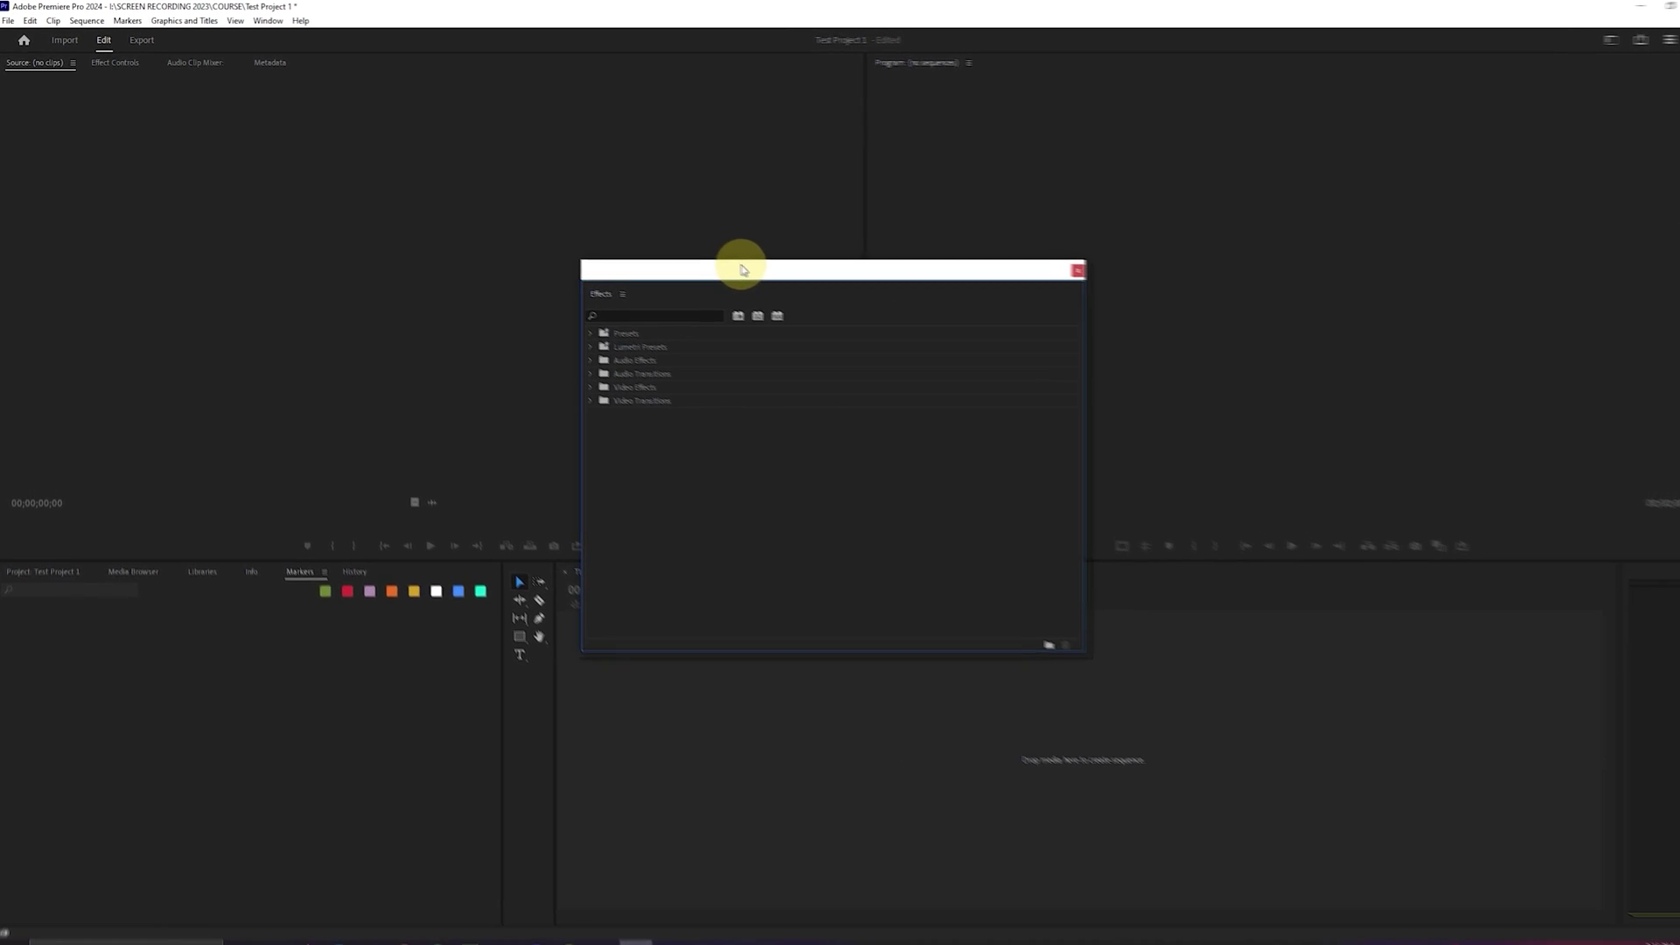
pyautogui.click(127, 67)
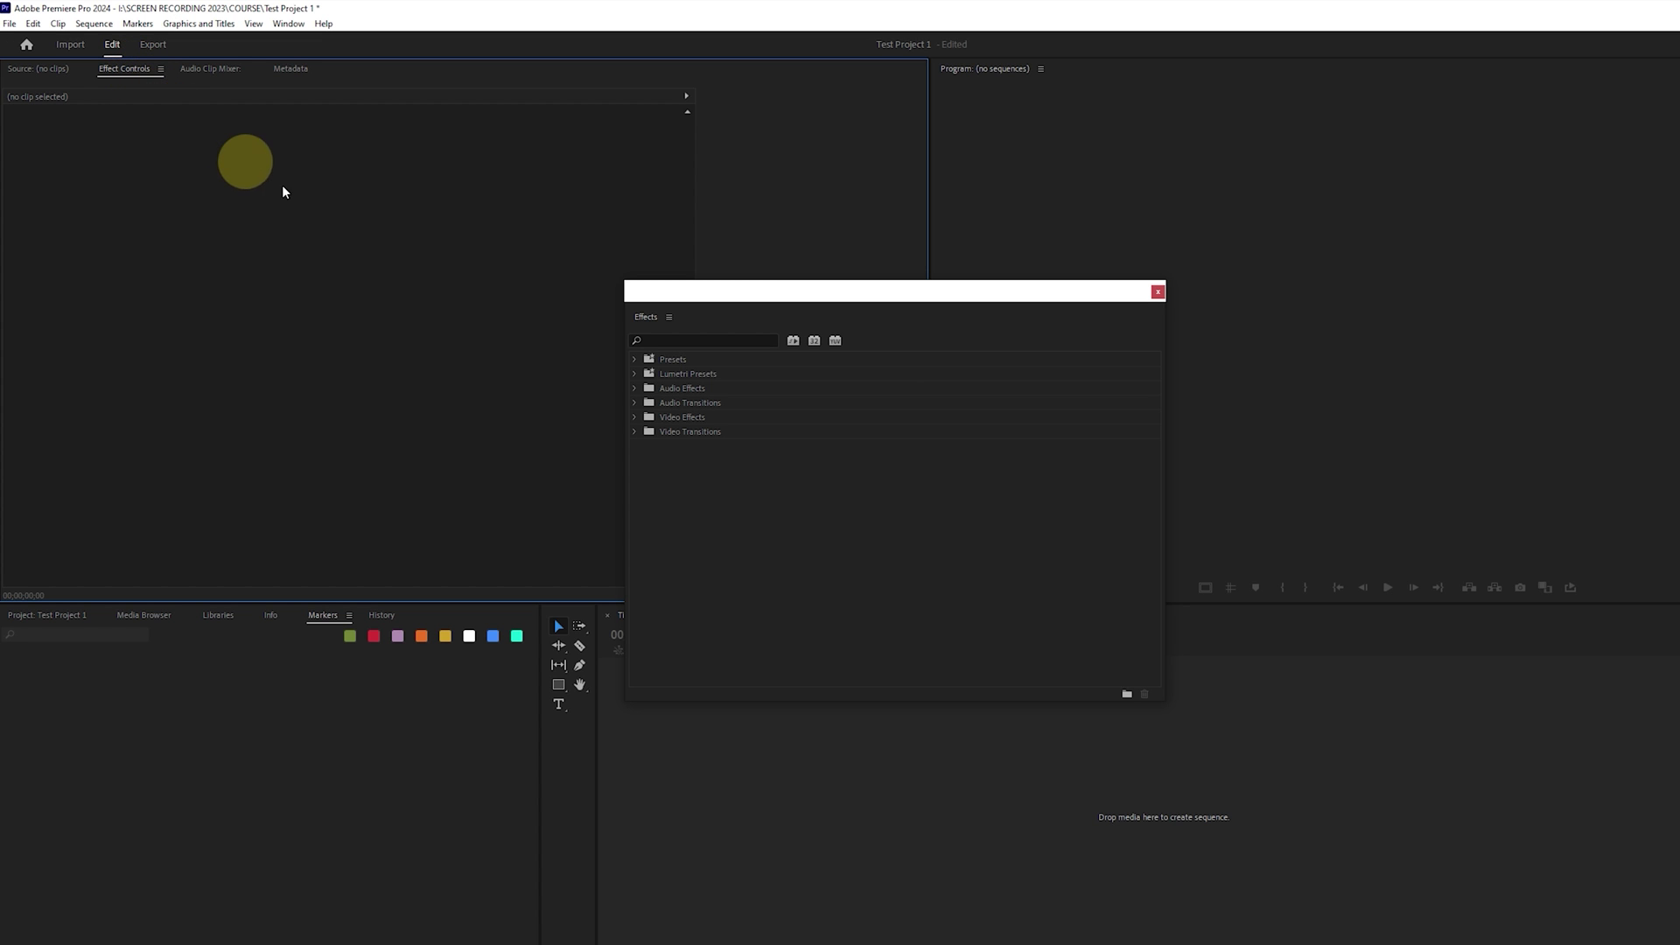
pyautogui.click(804, 291)
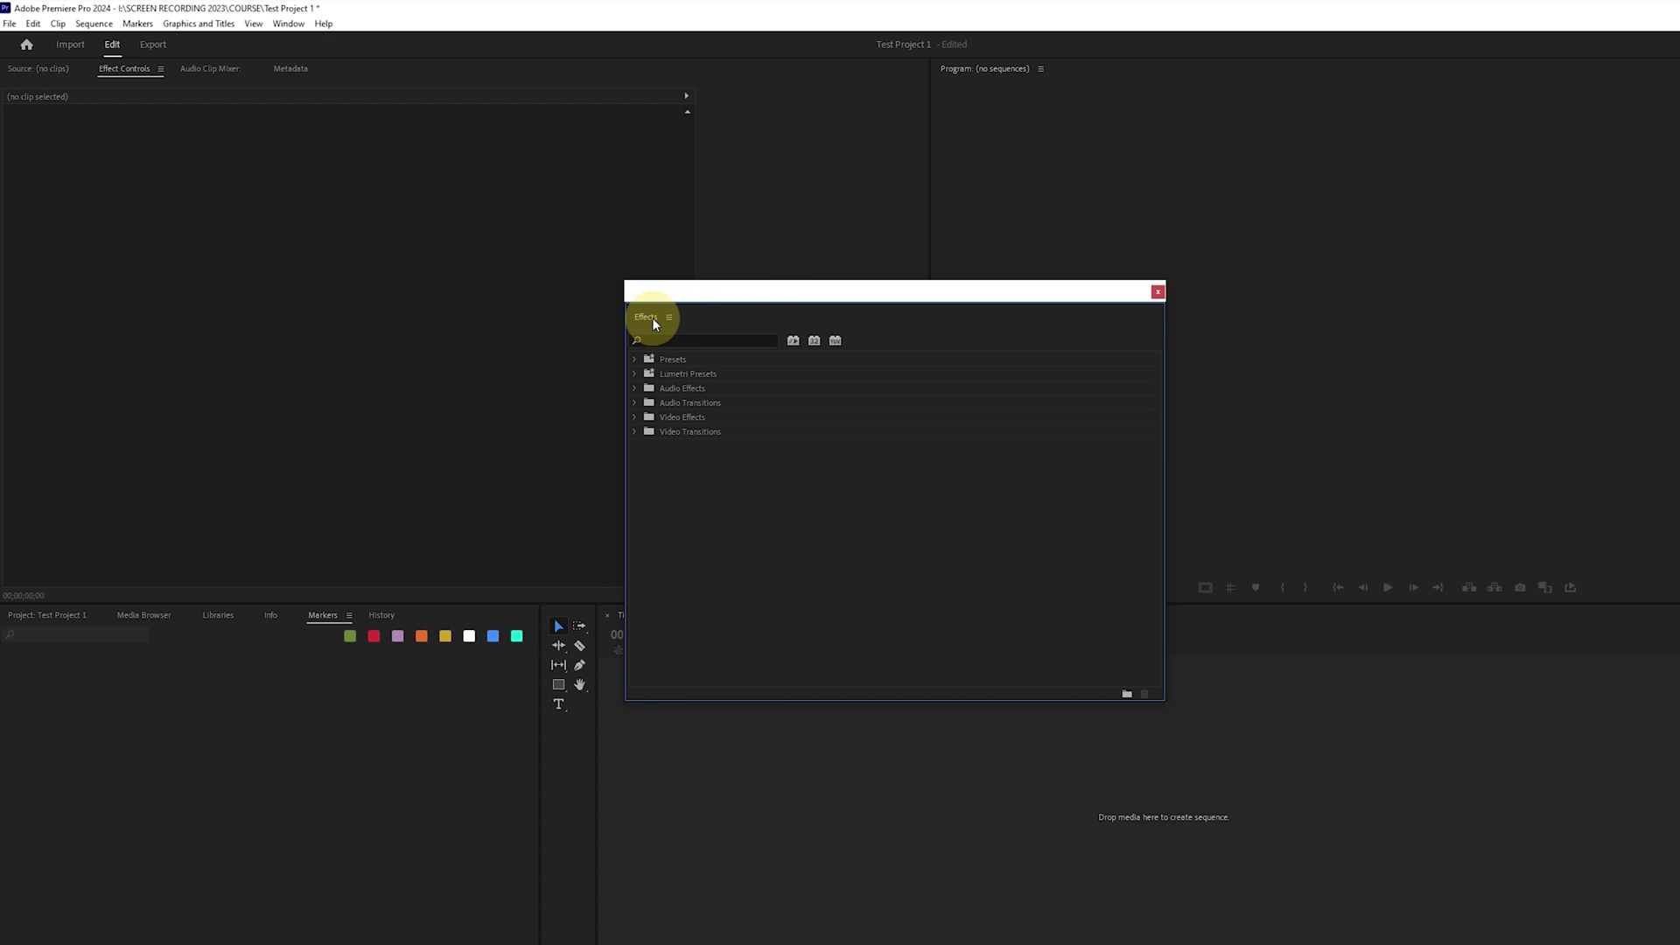
pyautogui.moveTo(653, 318); pyautogui.dragTo(158, 72)
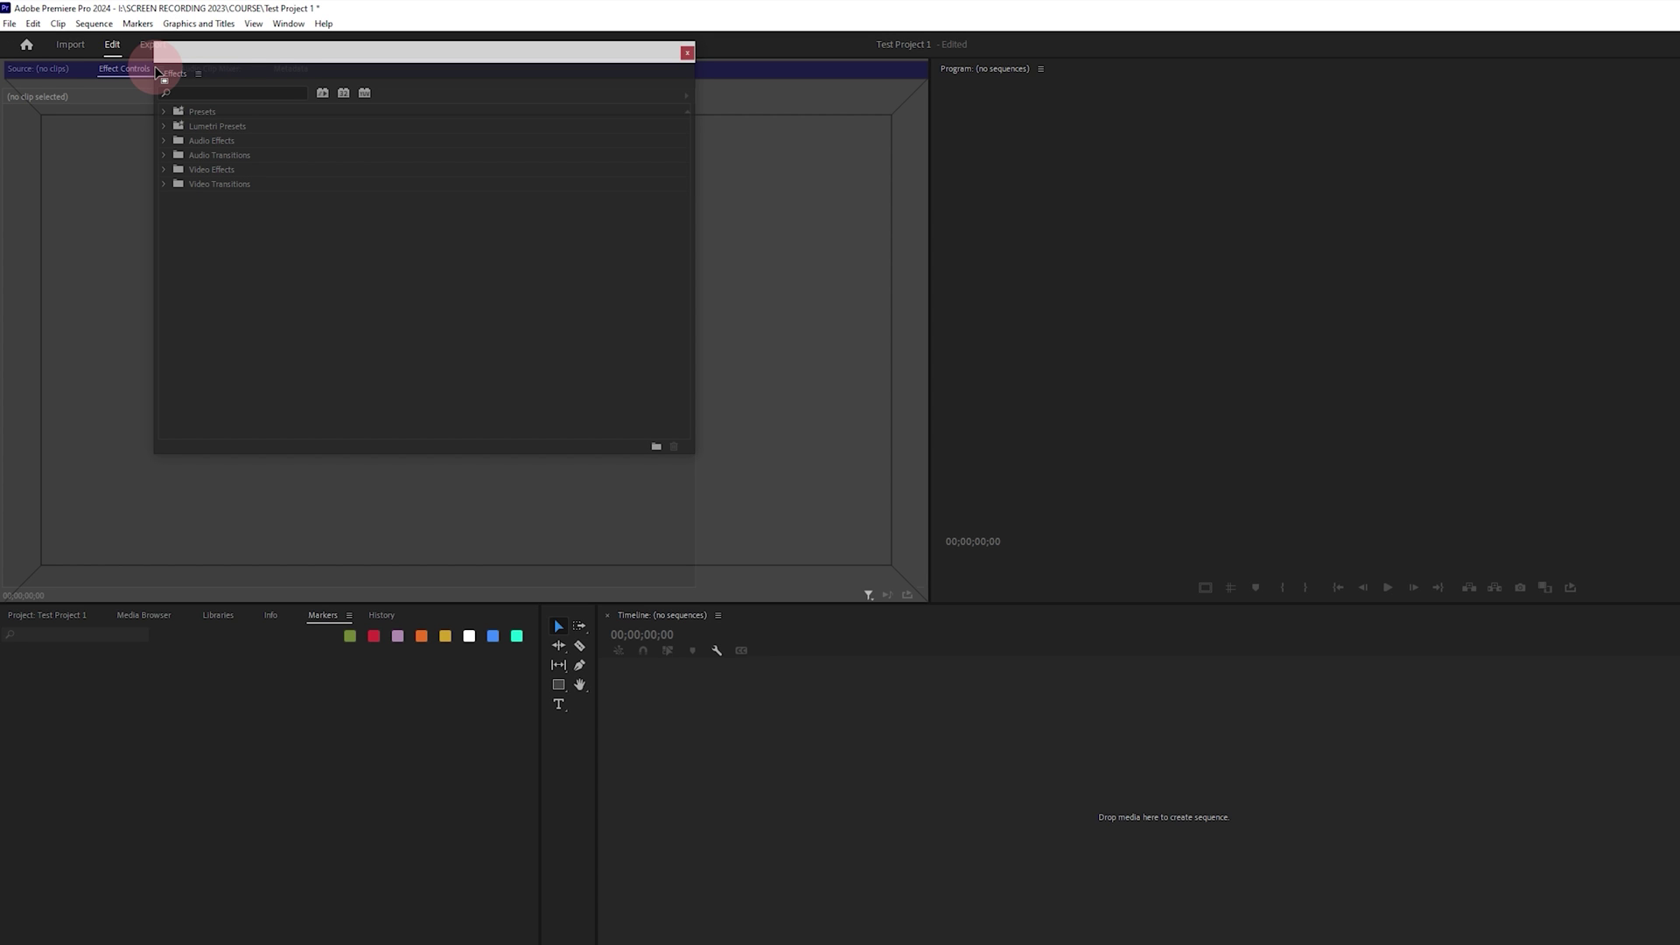
pyautogui.moveTo(157, 73); pyautogui.dragTo(153, 66)
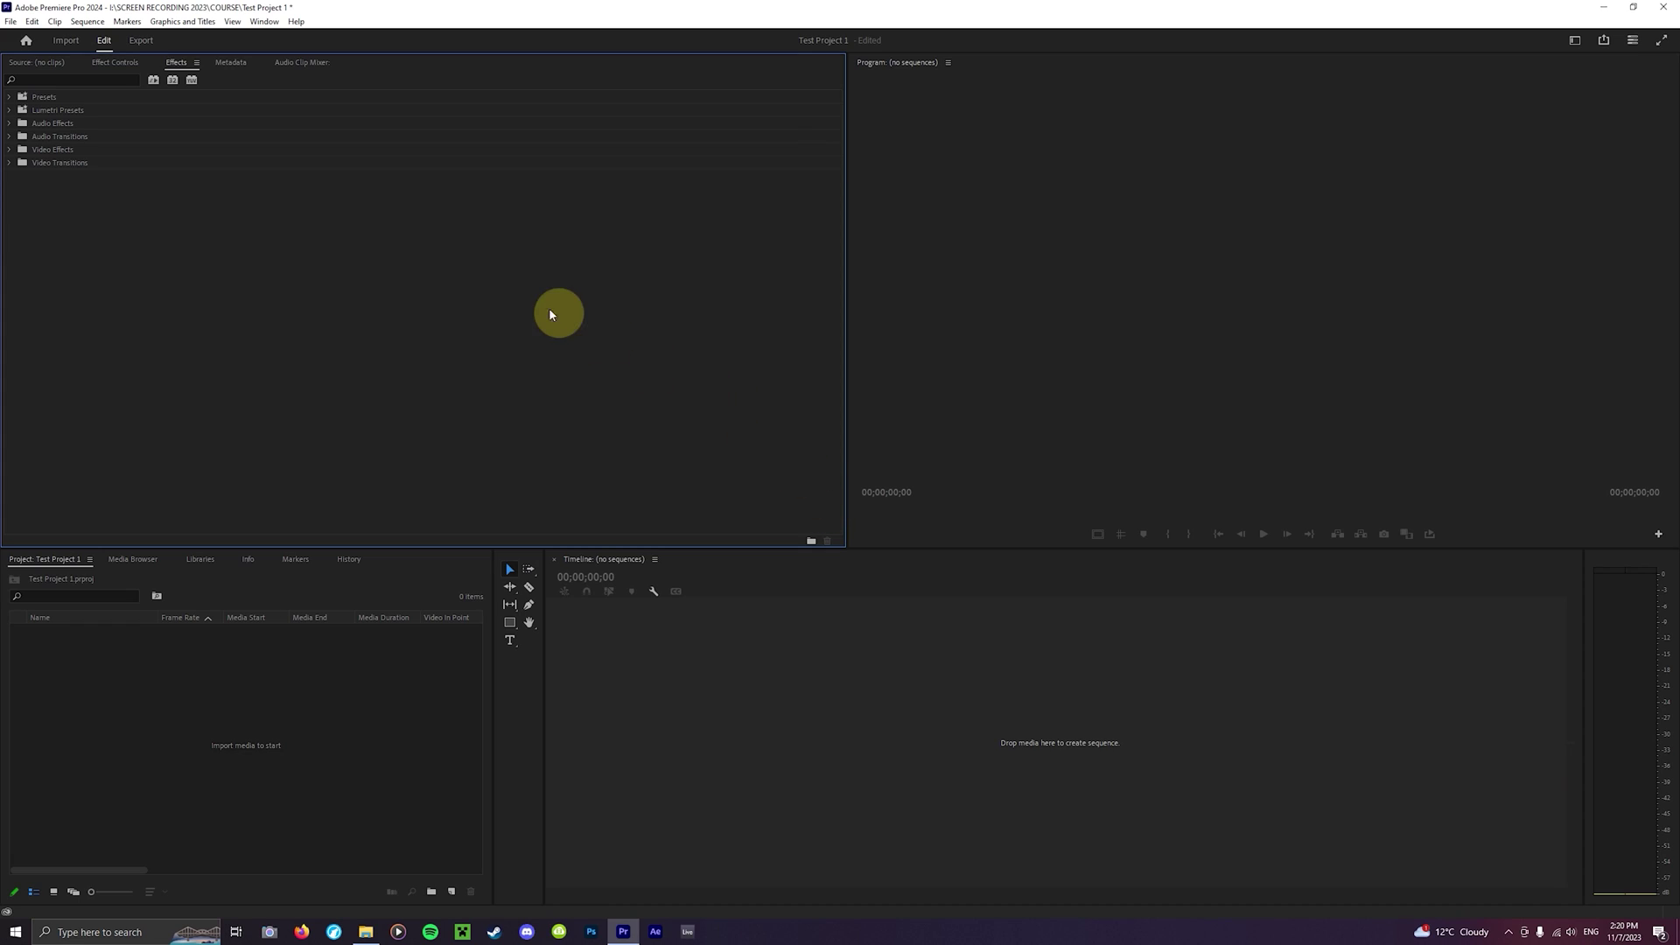
# - Save Test Project 1 with Ctrl+S, keeping the Effects panel docked beside Effect Controls
pyautogui.hotkey('ctrl', 's')
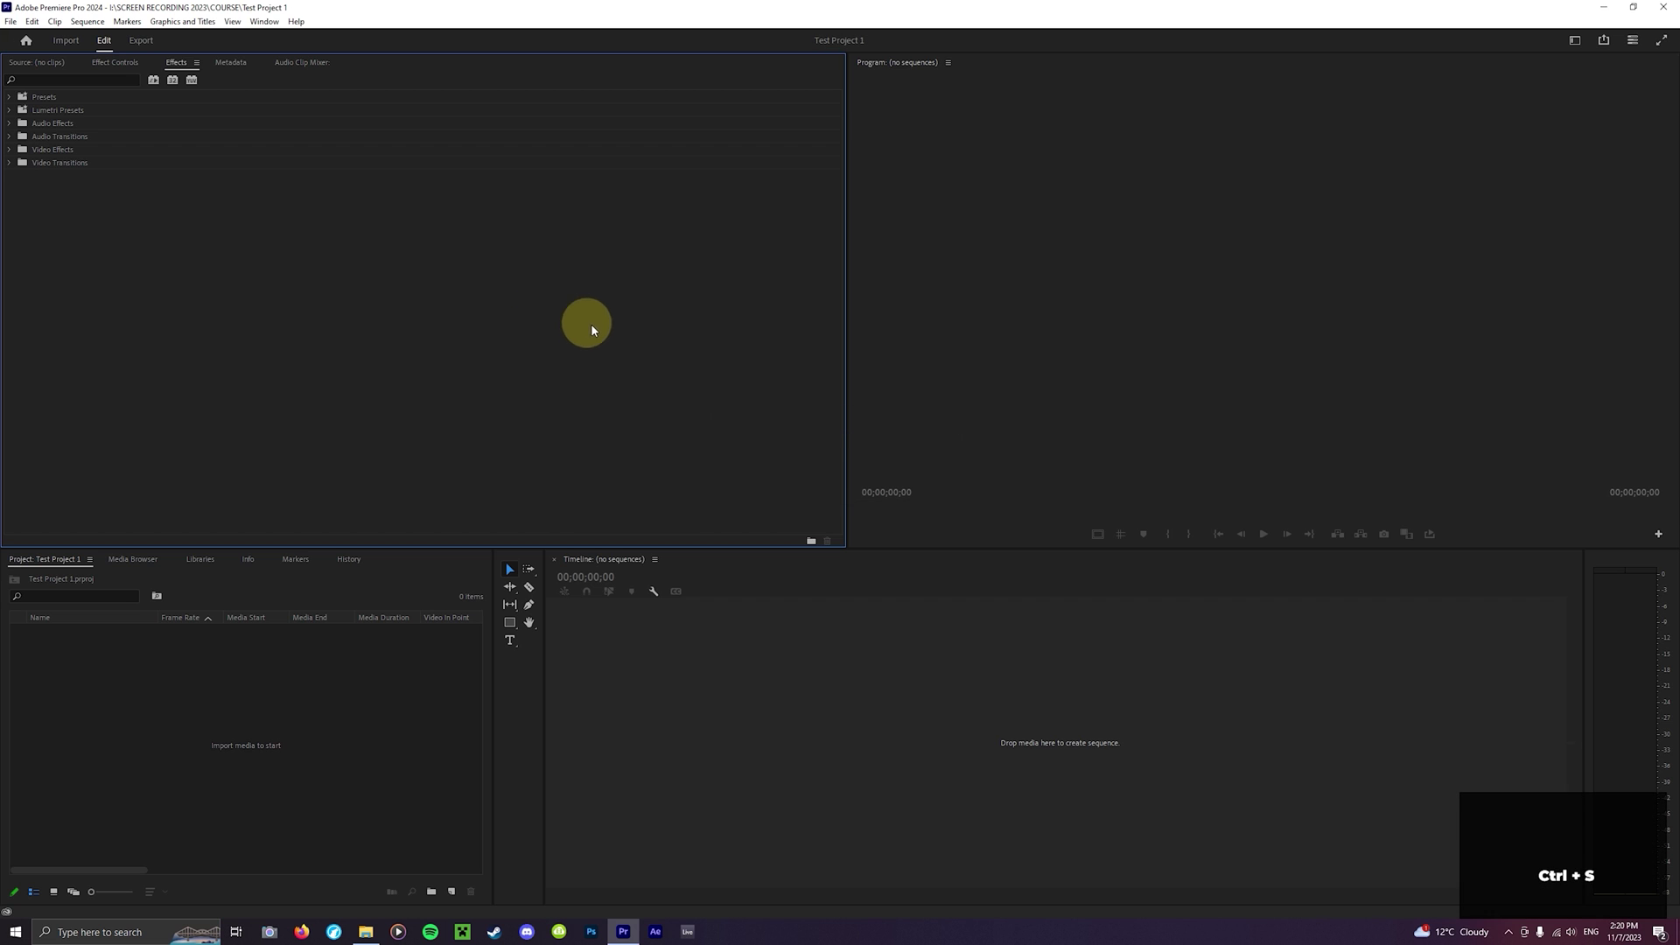